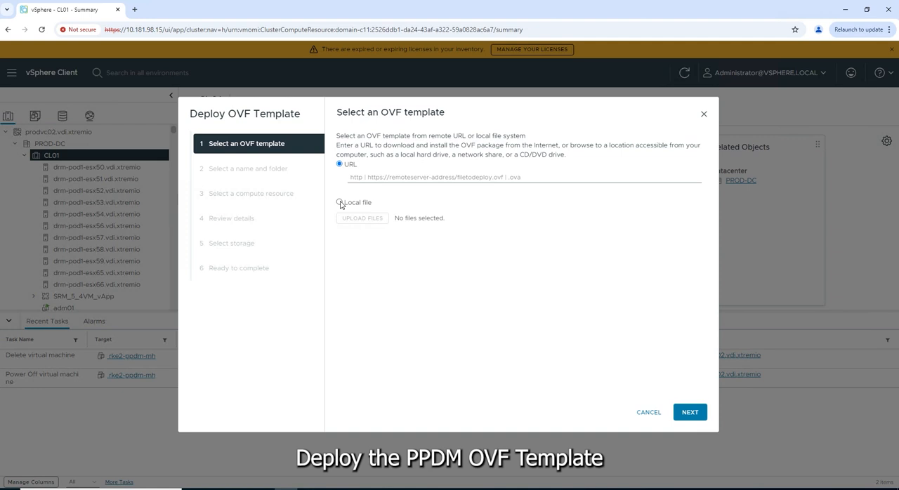
Choose the local file dellemc-ppdm-sw-19.17.0-10.ova from the Data Protection folder as the OVF template to deploy
click(340, 203)
click(374, 241)
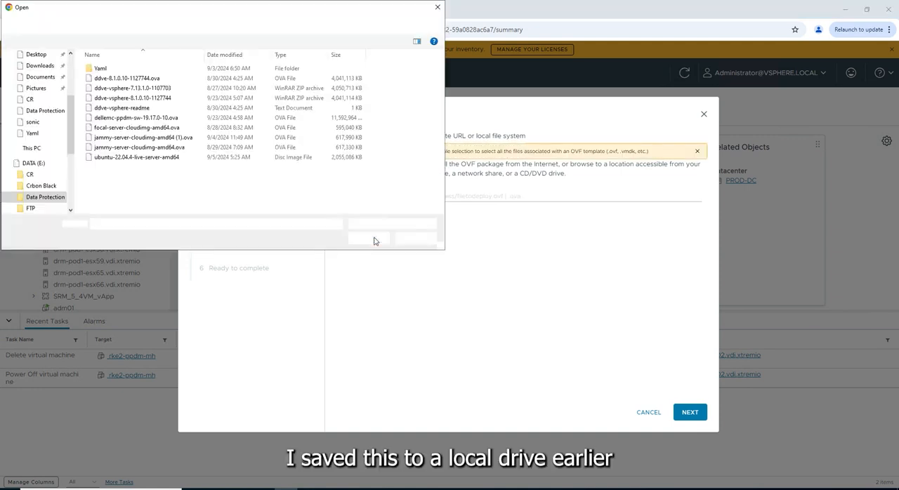
click(114, 120)
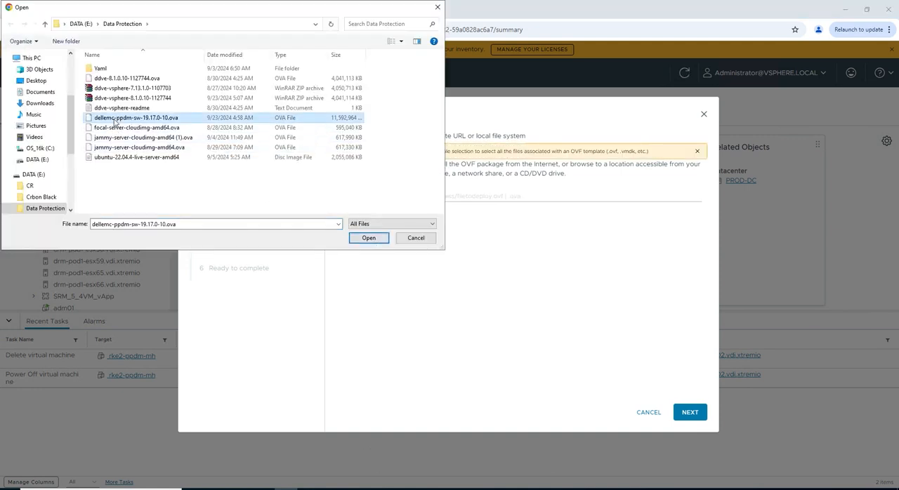
click(362, 239)
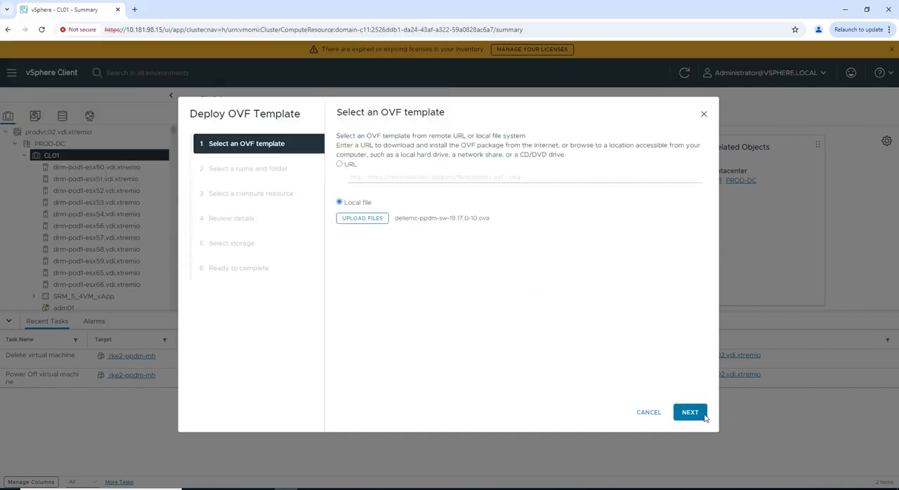
click(690, 413)
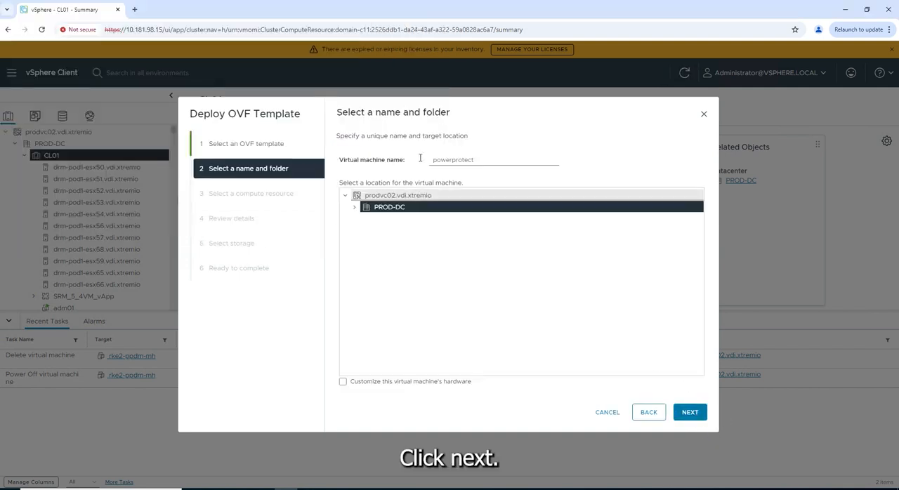
Name the virtual machine rke2-ppdm-mh in PROD-DC and accept cluster CL01 as its compute resource
click(450, 160)
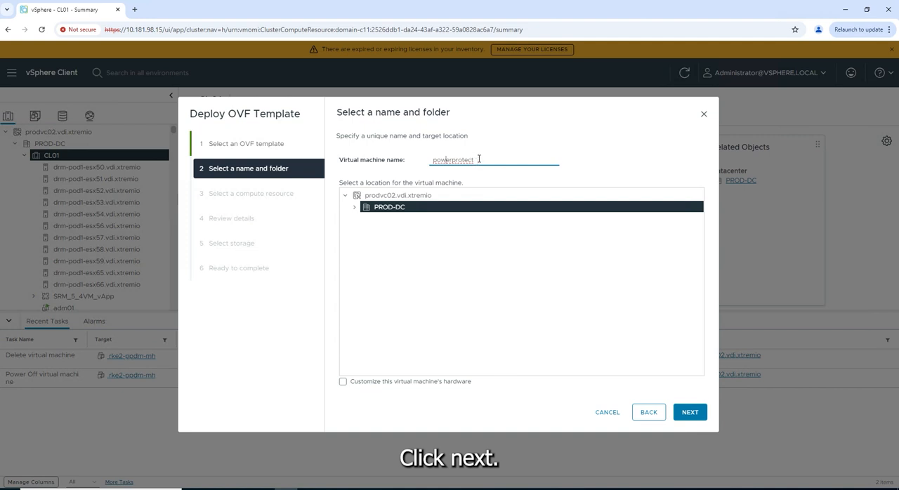
drag(479, 159, 391, 160)
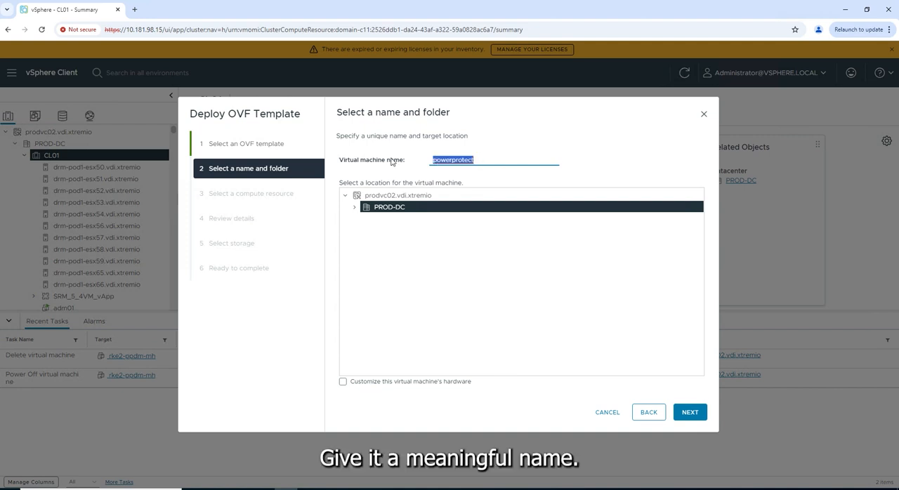
text(rke2-ppdm-)
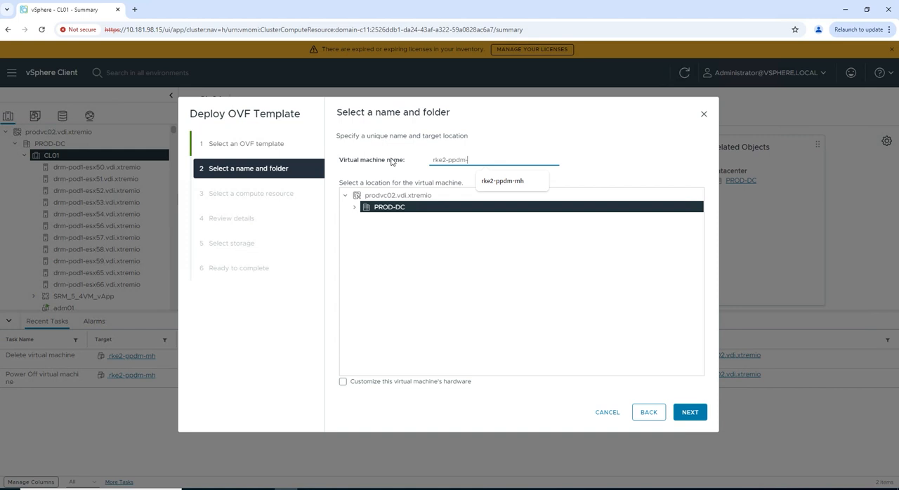
text(mh)
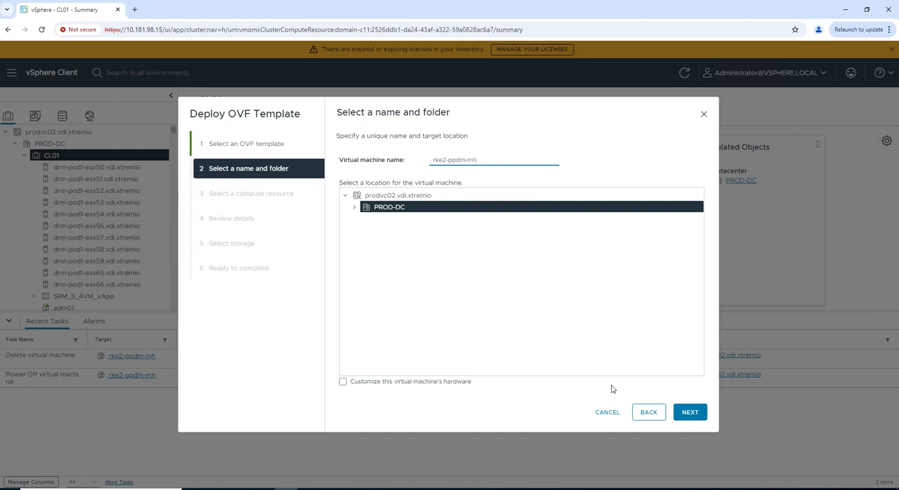
click(689, 419)
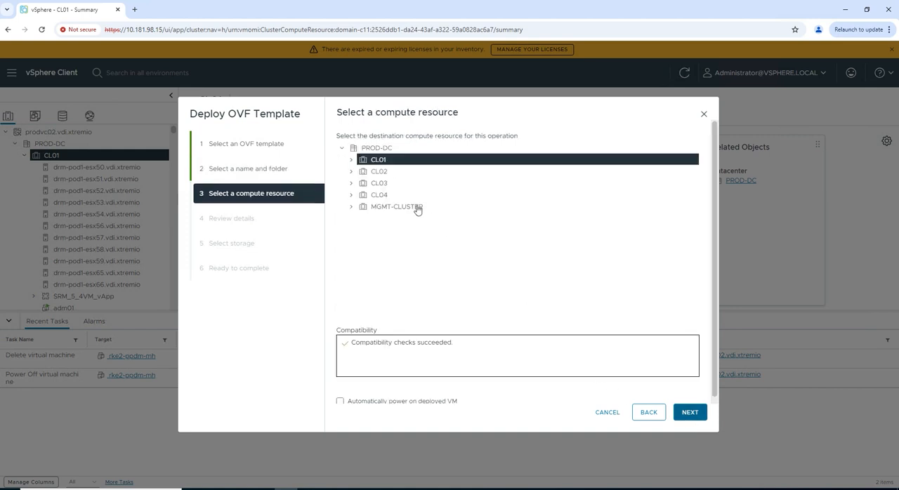
click(690, 418)
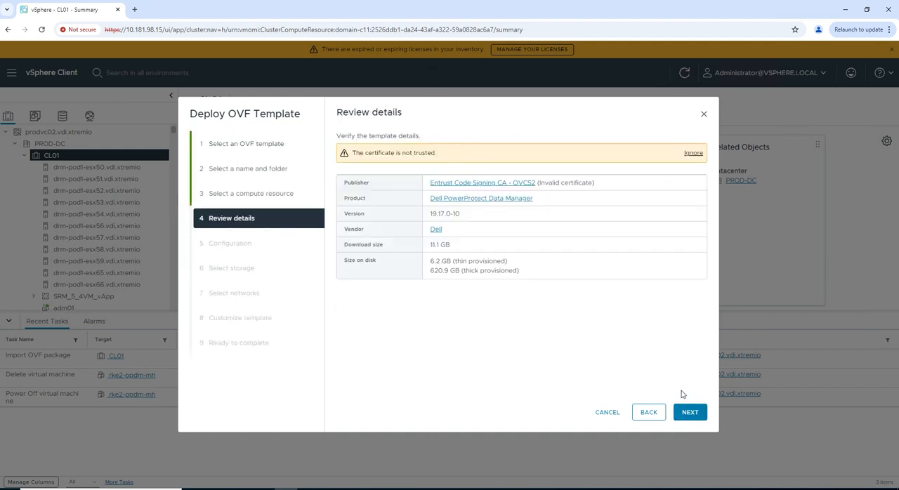
Ignore the untrusted certificate warning and accept the VMware (on-premises/hybrid) deployment configuration
click(693, 153)
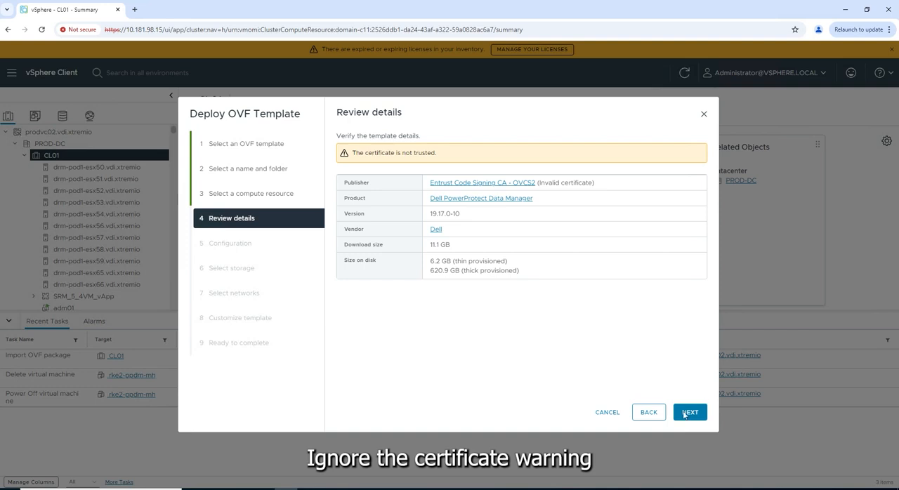
click(682, 414)
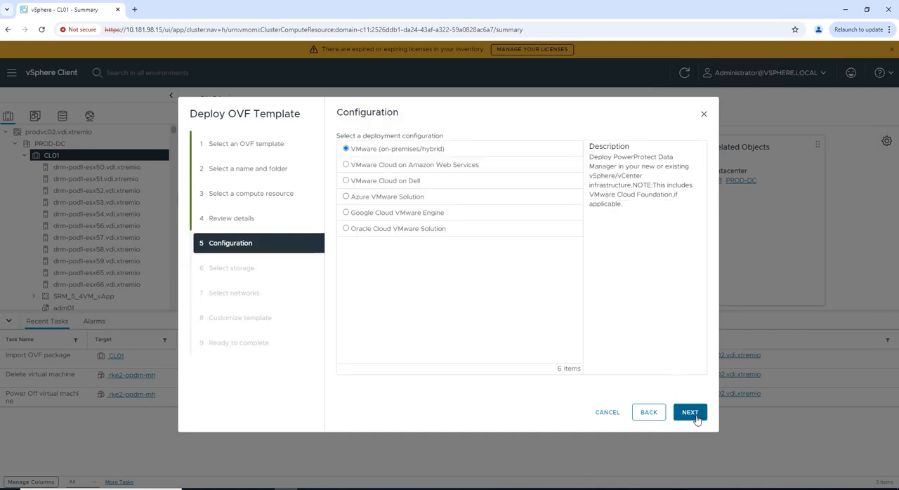
click(691, 415)
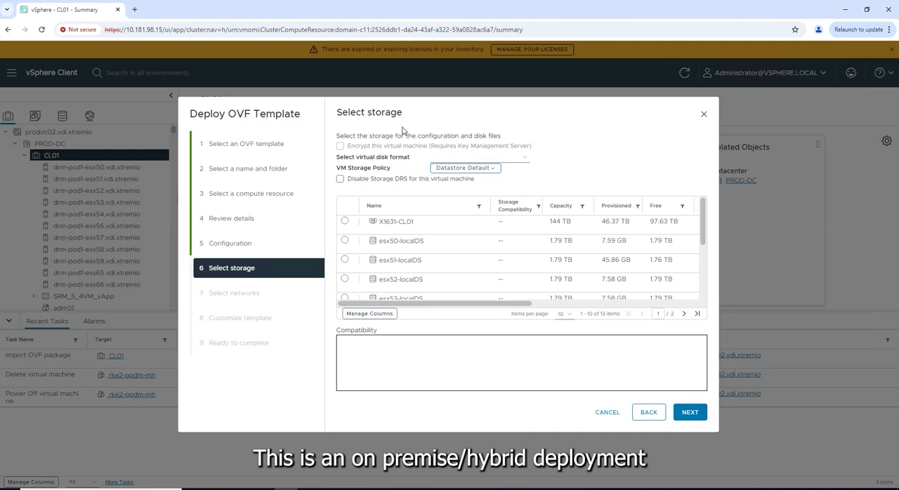
Select X1631-CL01 as the target storage and map VM Network to the destination network ROUTED-1212
click(344, 222)
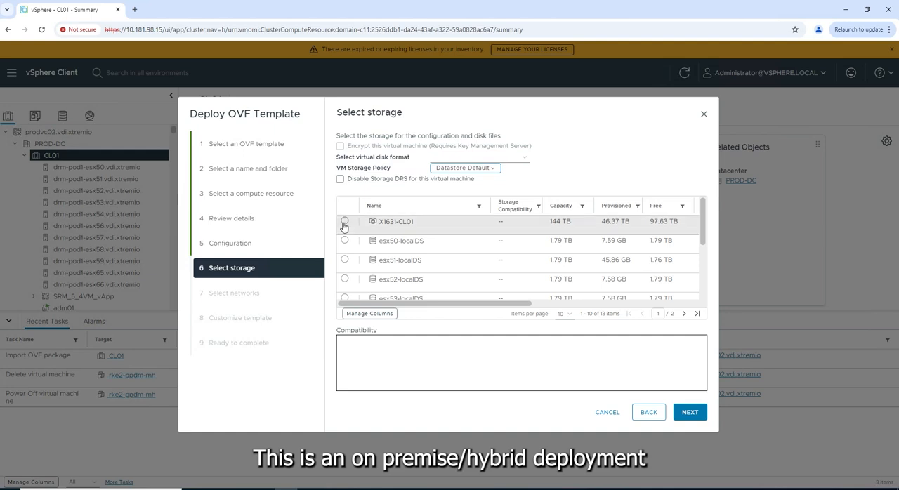
click(690, 413)
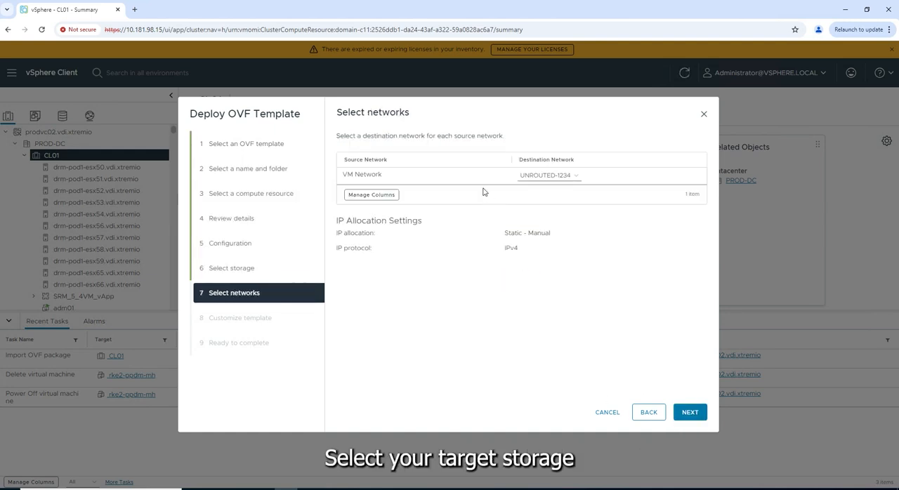
click(574, 179)
click(532, 208)
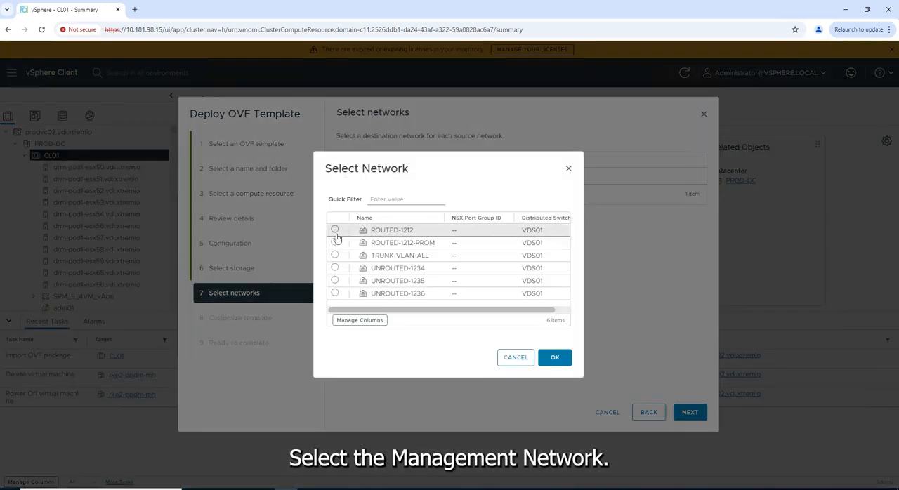
click(335, 232)
click(551, 358)
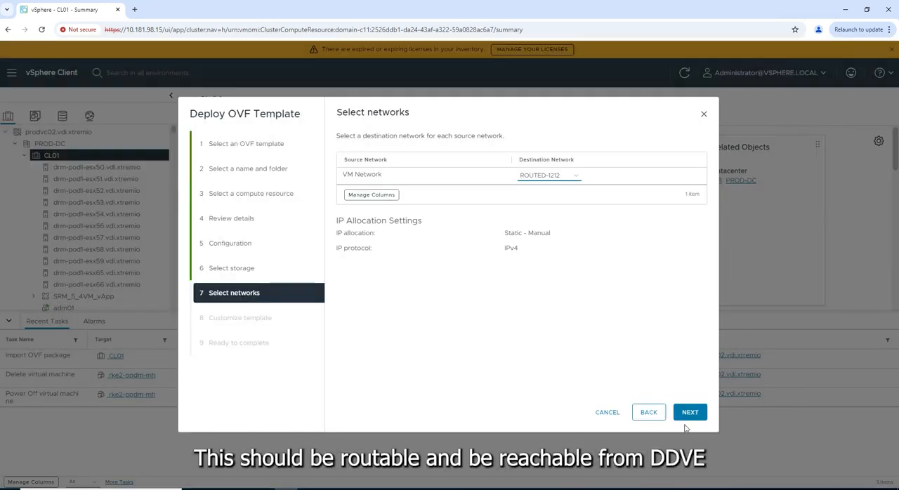
click(691, 414)
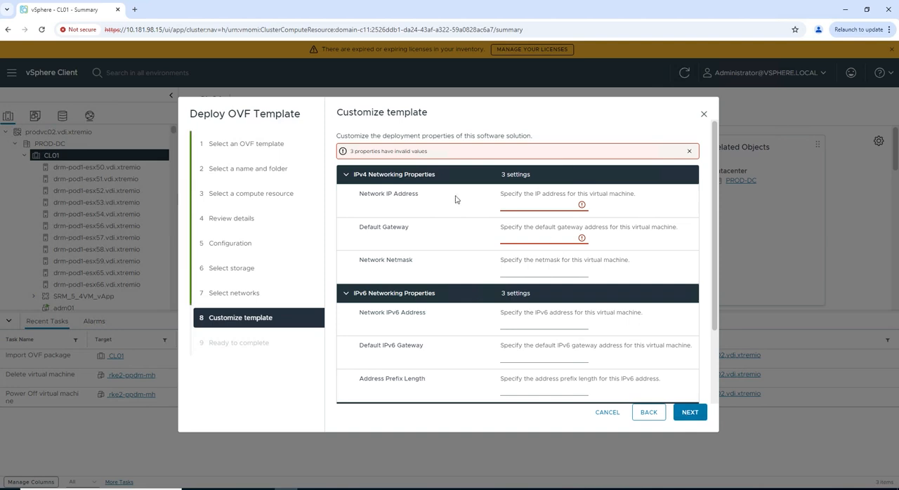
Set the IPv4 properties to IP address 10.181.99.245, default gateway 10.181.96.1 and netmask 255.255.248.0
click(508, 206)
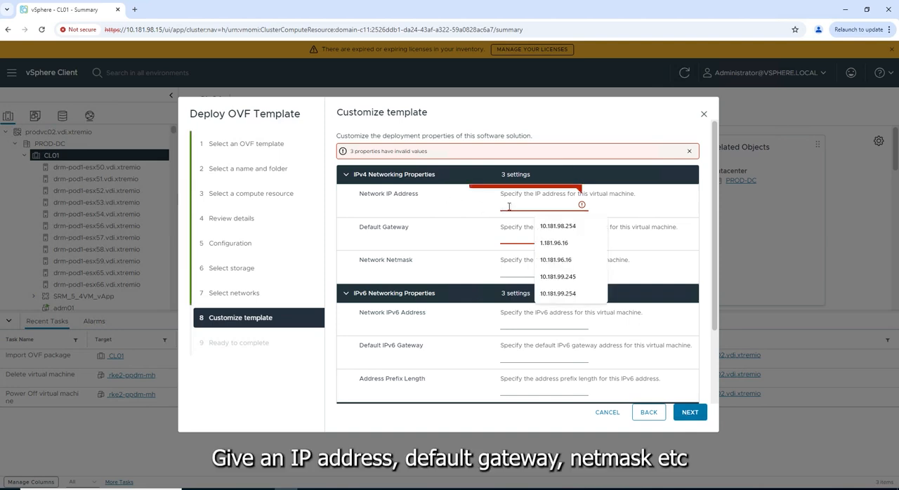
click(538, 202)
click(531, 203)
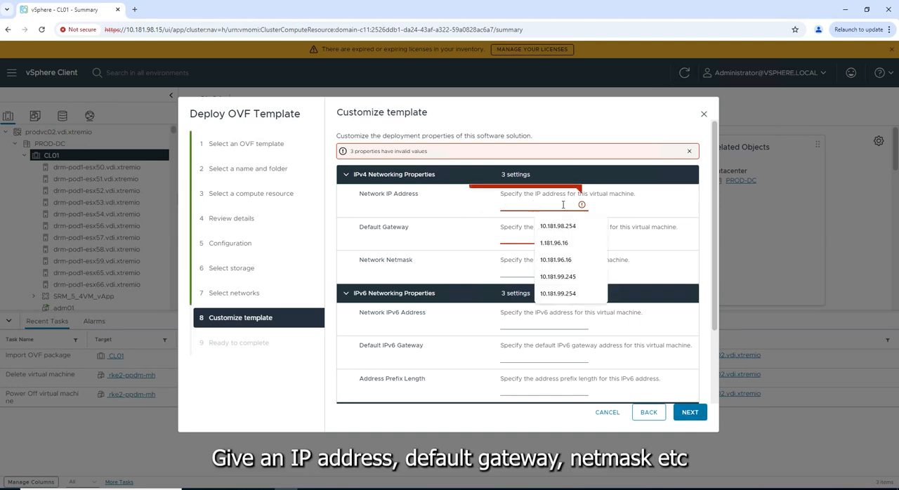
click(566, 278)
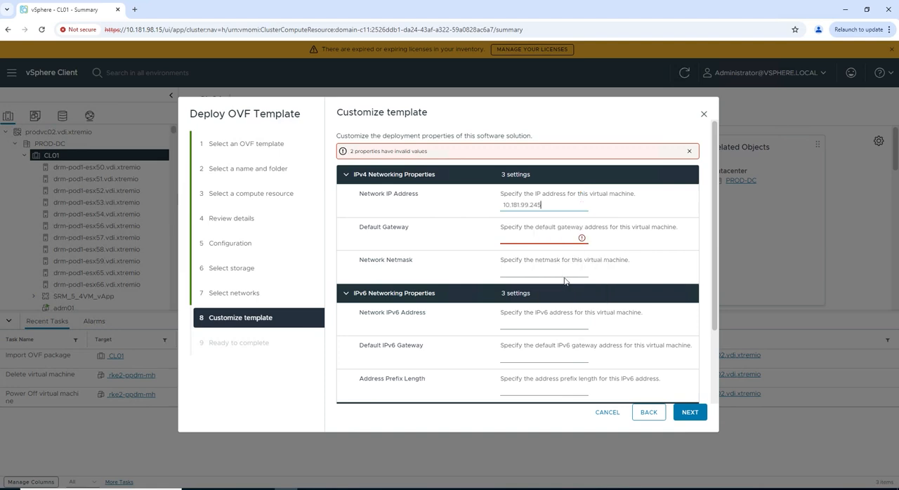
click(510, 235)
click(520, 259)
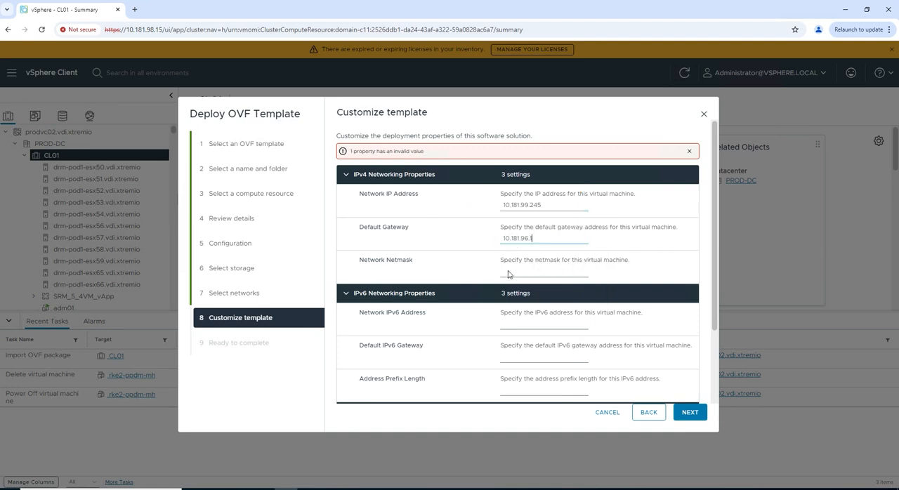
click(509, 272)
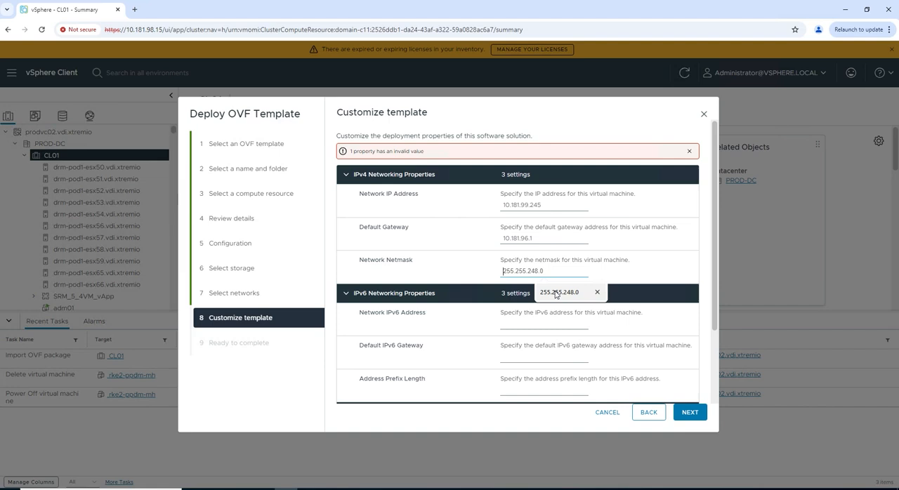
click(557, 292)
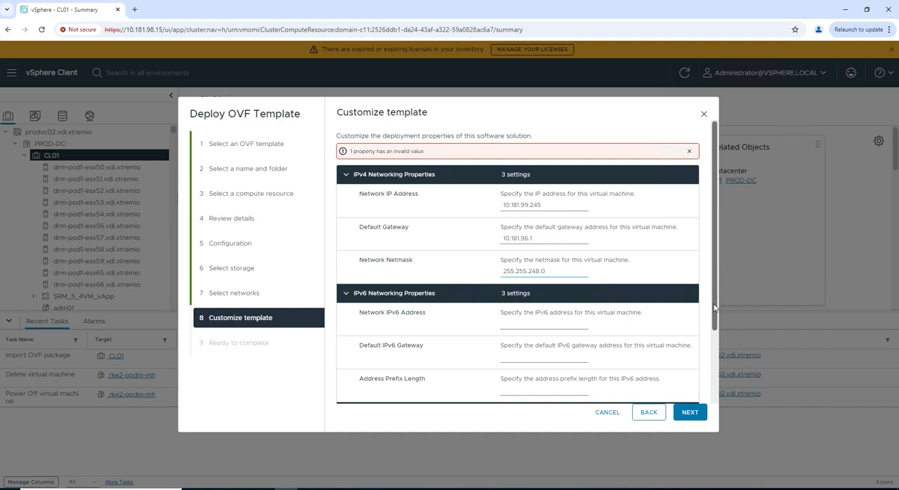
Set the DNS server to 10.181.98.5 and the FQDN to rke2-ppdm-mh.vdi.xtremio, and finish the template deployment
scroll(715, 307, down, 3)
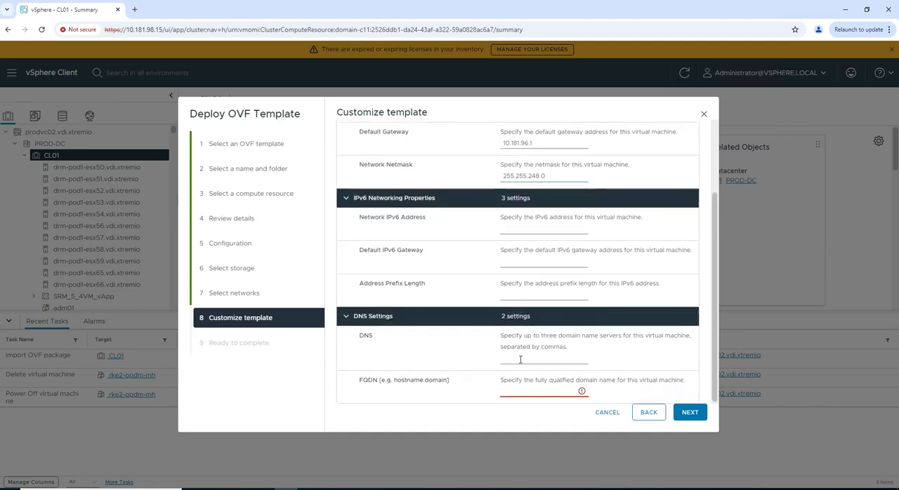
click(520, 359)
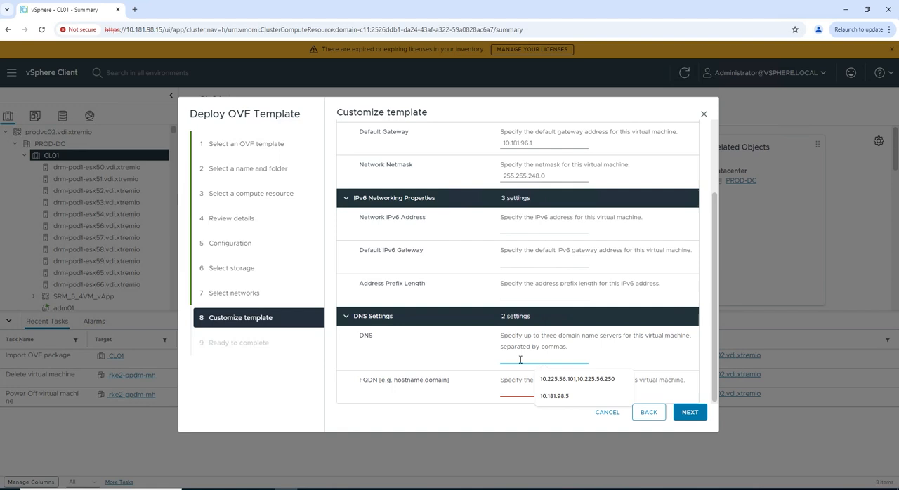
click(553, 396)
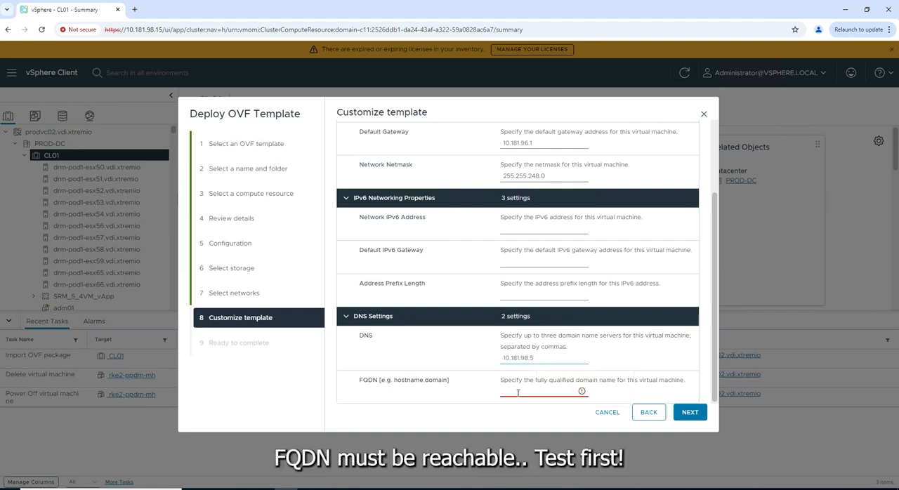
click(518, 393)
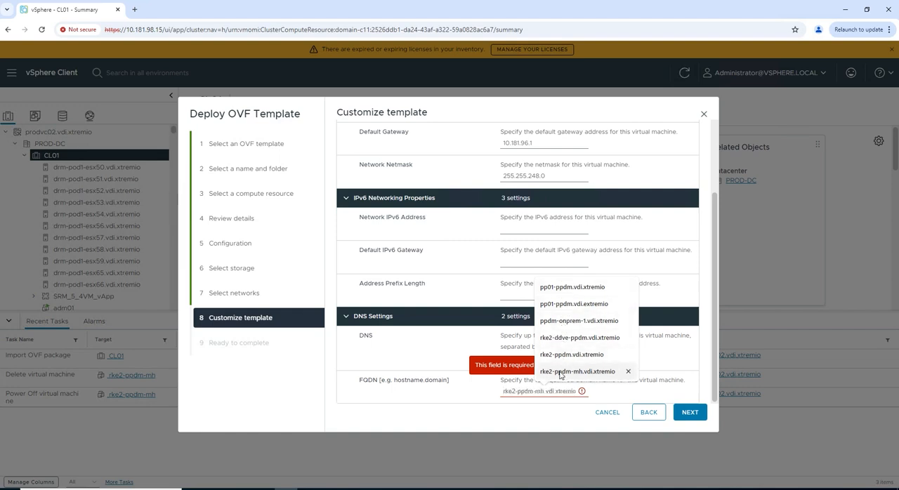
click(559, 371)
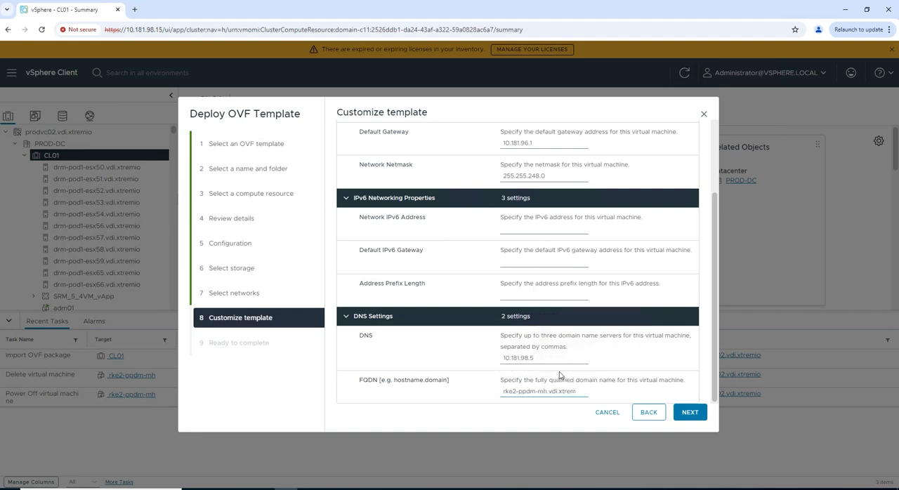
click(691, 412)
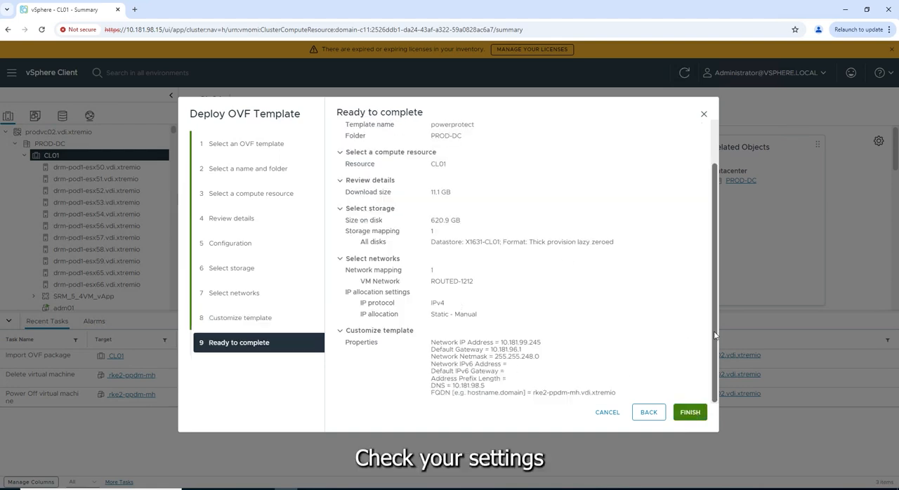
click(688, 413)
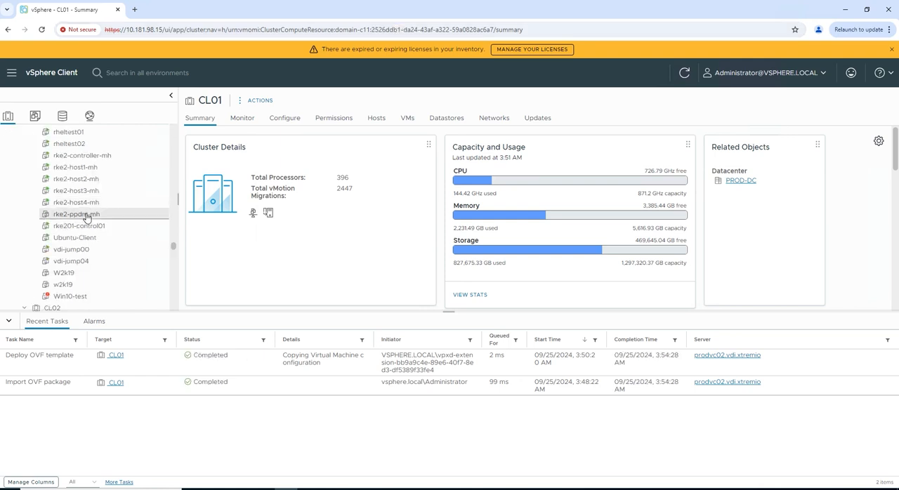
Power on the deployed rke2-ppdm-mh virtual machine and dismiss the license expiry banner
right_click(86, 217)
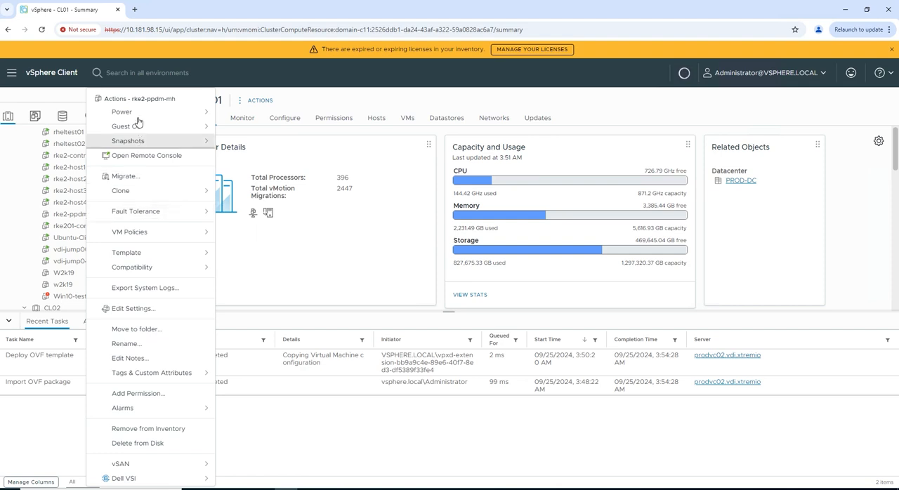
mouse_move(140, 114)
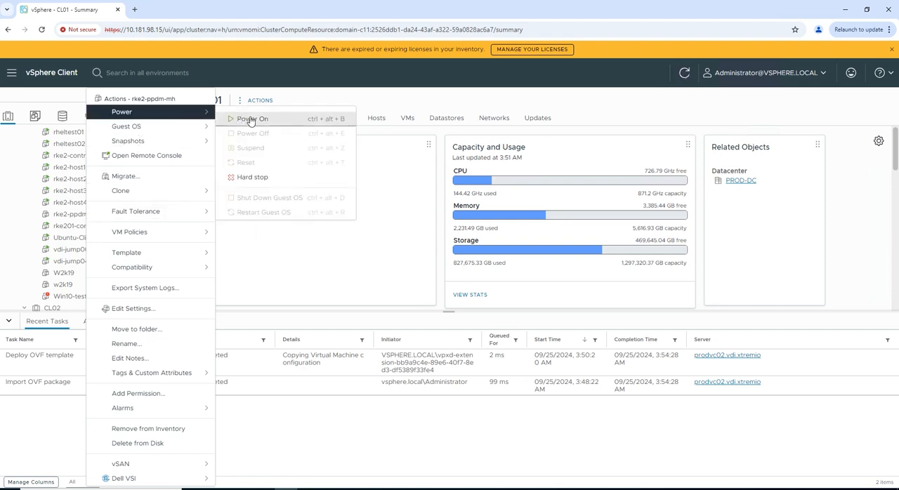
click(245, 118)
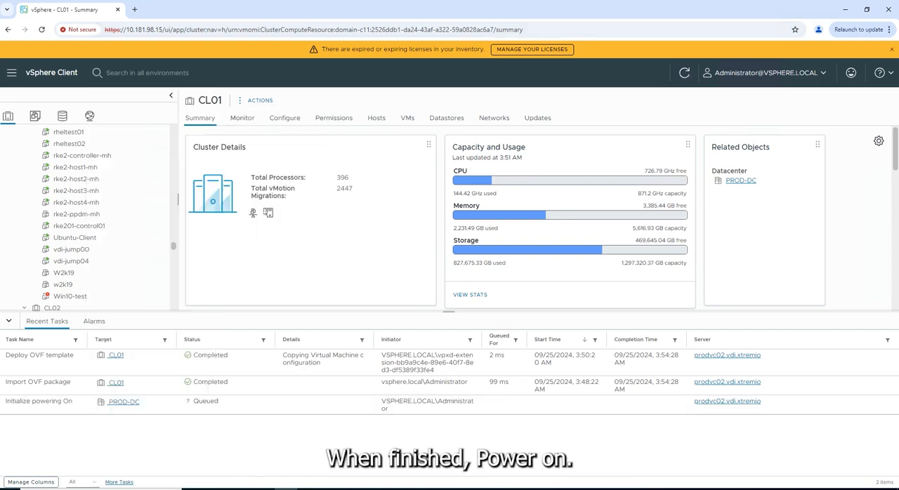
click(893, 50)
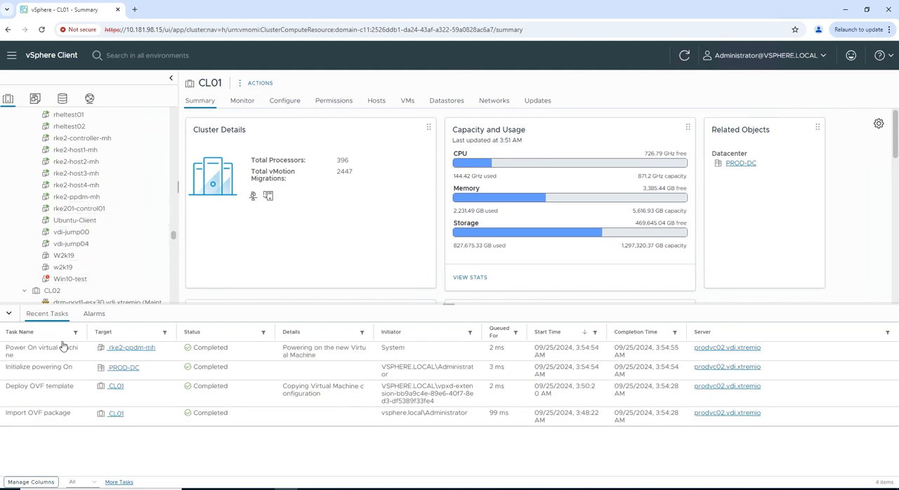
Open the rke2-ppdm-mh virtual machine from its power-on task and launch its web console
click(128, 349)
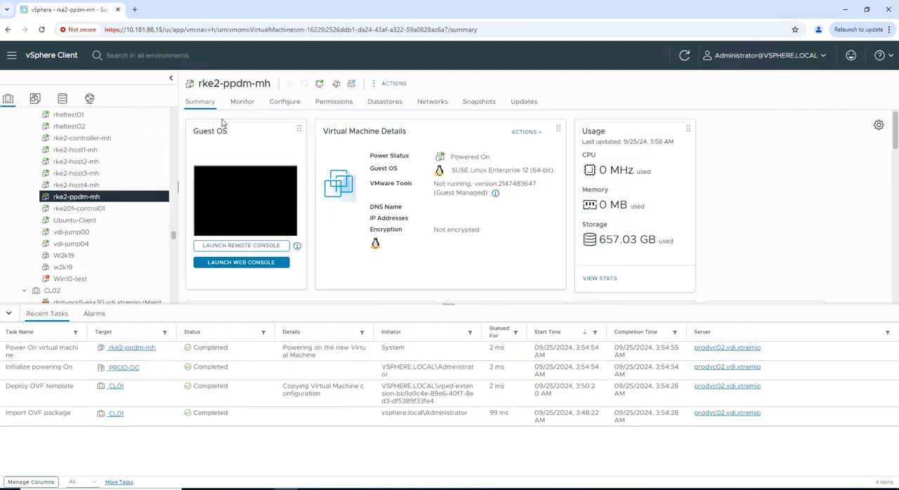
click(231, 262)
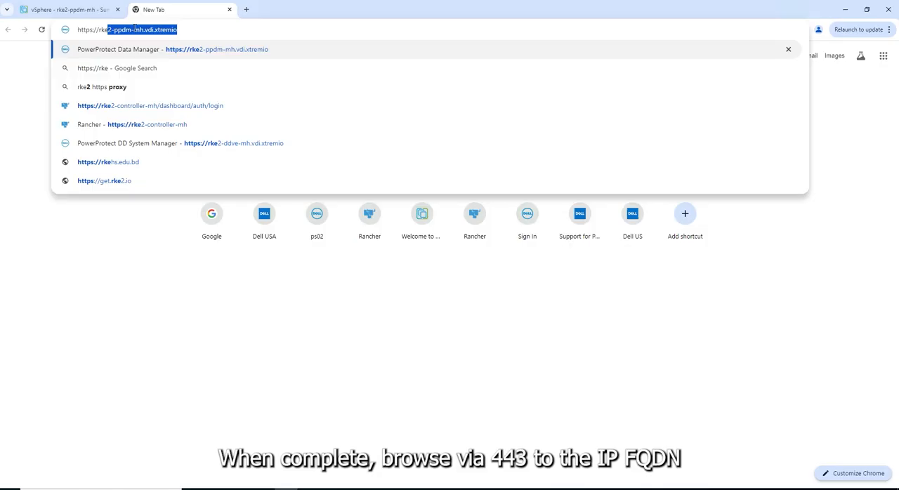
key(Return)
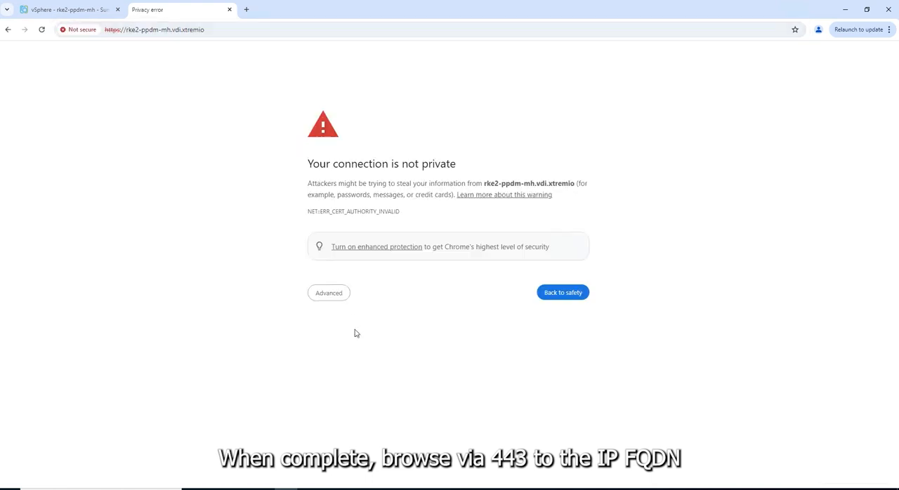
click(336, 299)
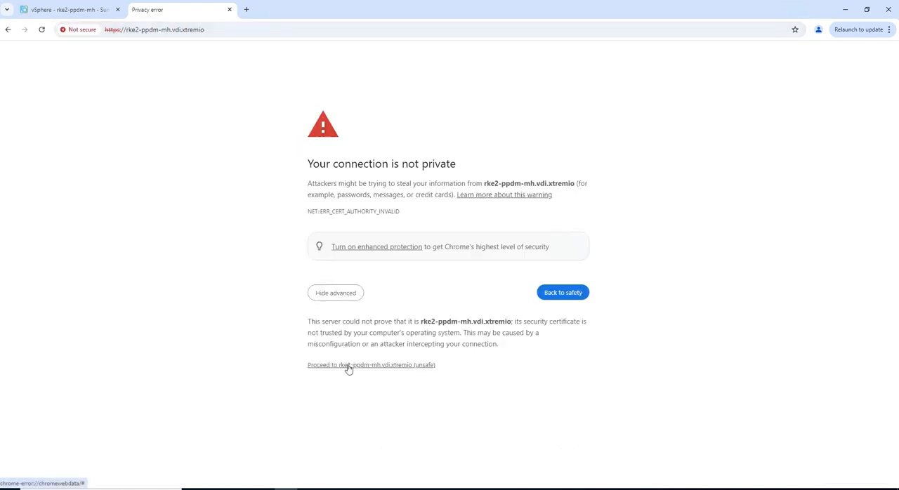
click(346, 365)
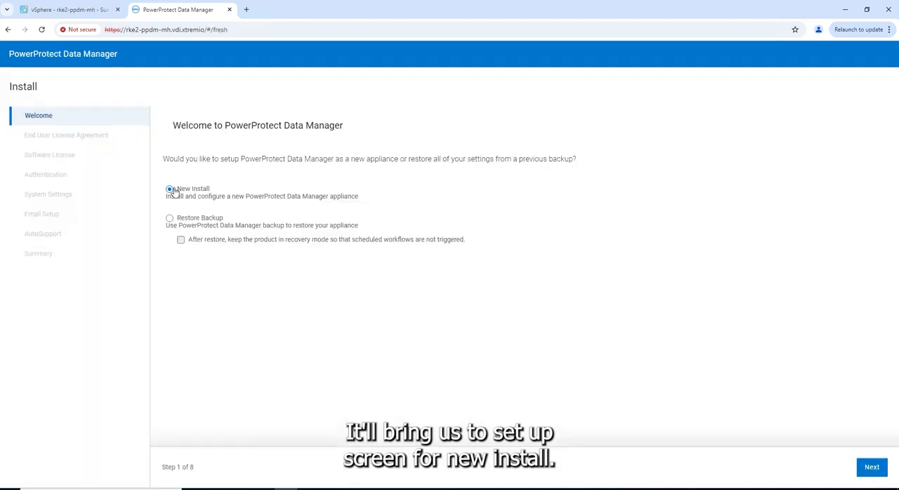
click(874, 467)
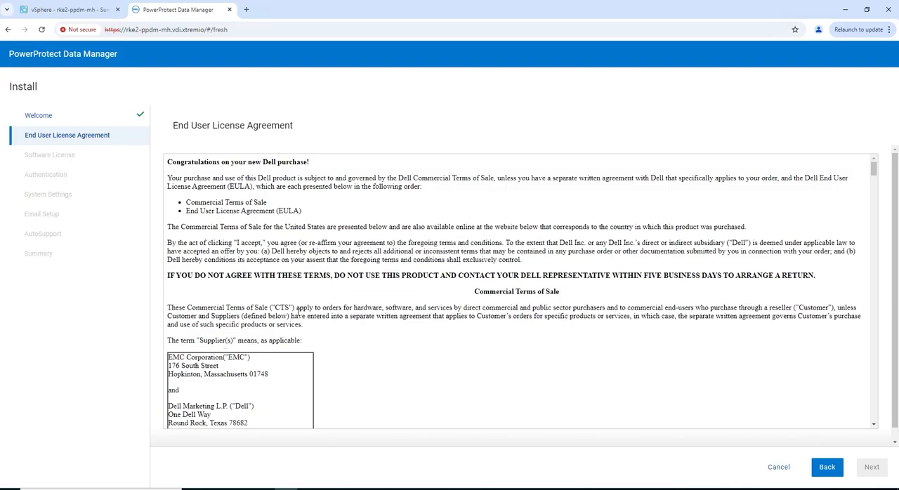
Read through to the end of the End User License Agreement, accept it and continue
scroll(298, 312, down, 20)
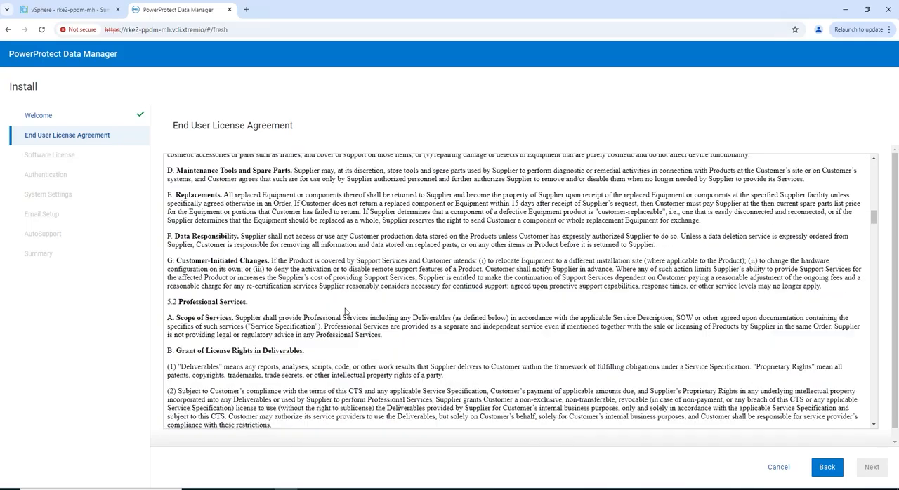
scroll(345, 312, down, 20)
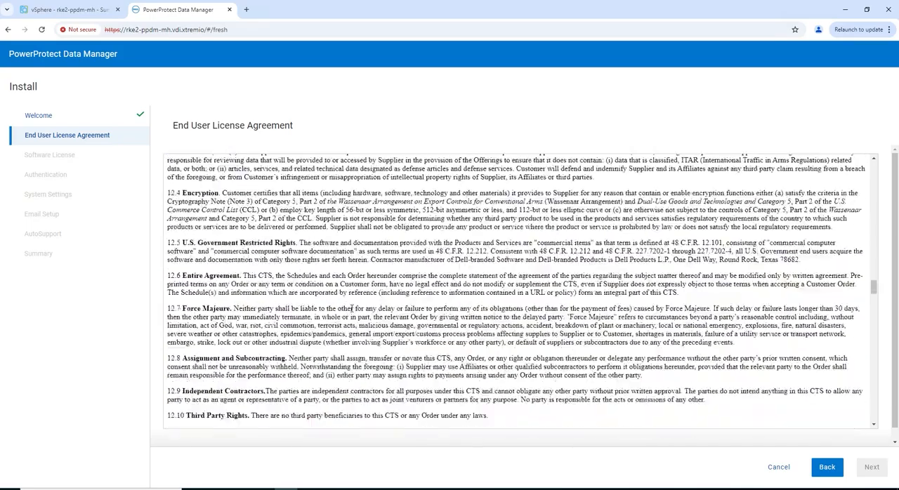
scroll(351, 309, down, 20)
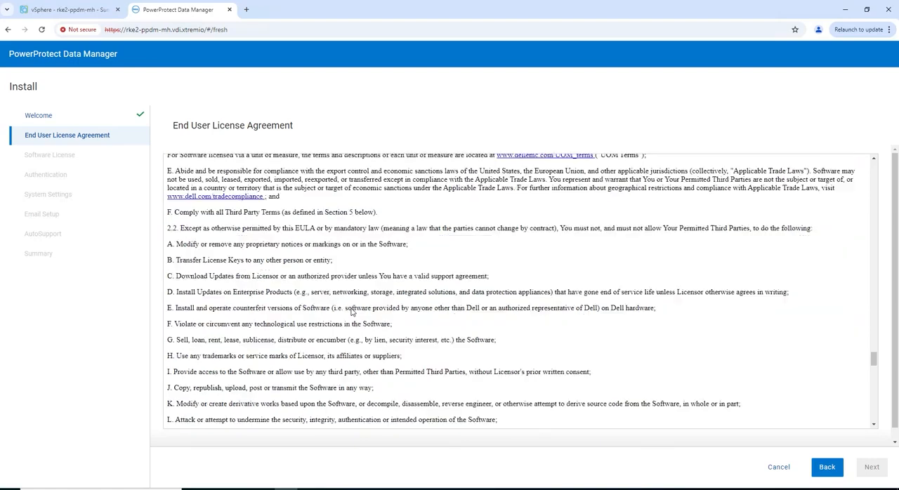
scroll(352, 312, down, 20)
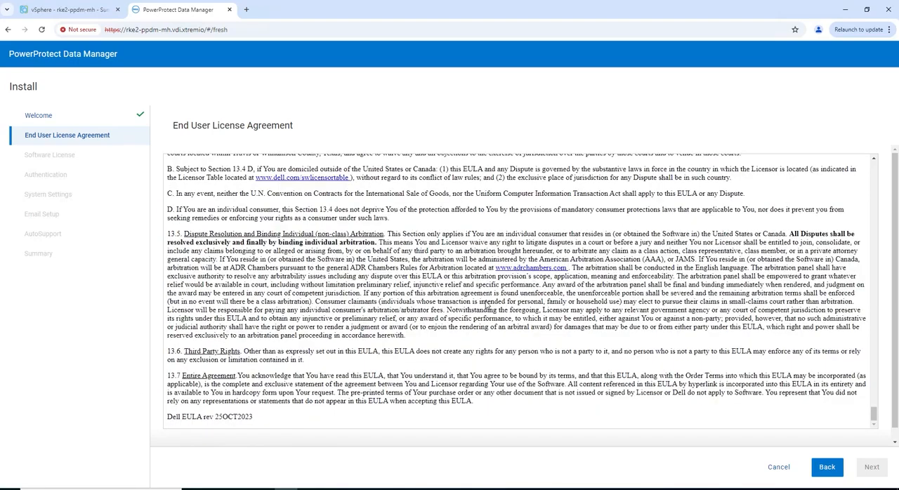
scroll(487, 304, down, 1)
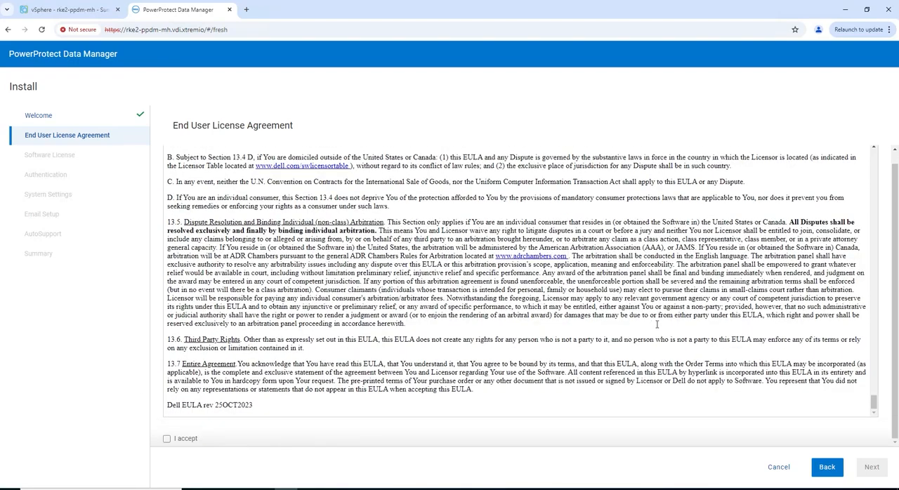
click(167, 439)
click(876, 476)
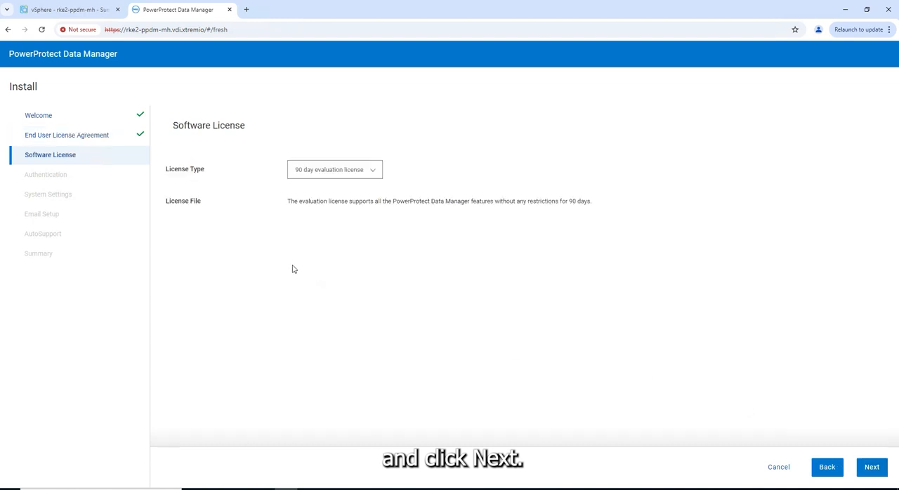
Choose the 90 day evaluation license as the license type and continue to authentication
click(375, 175)
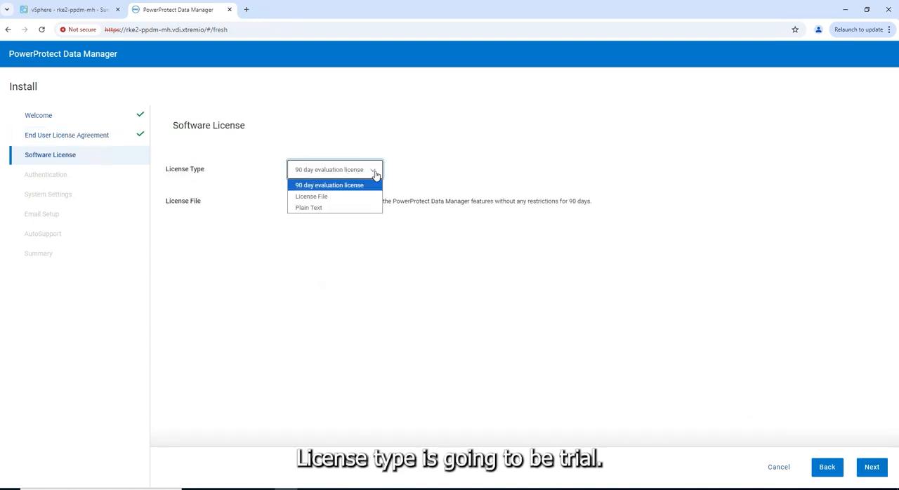
click(365, 185)
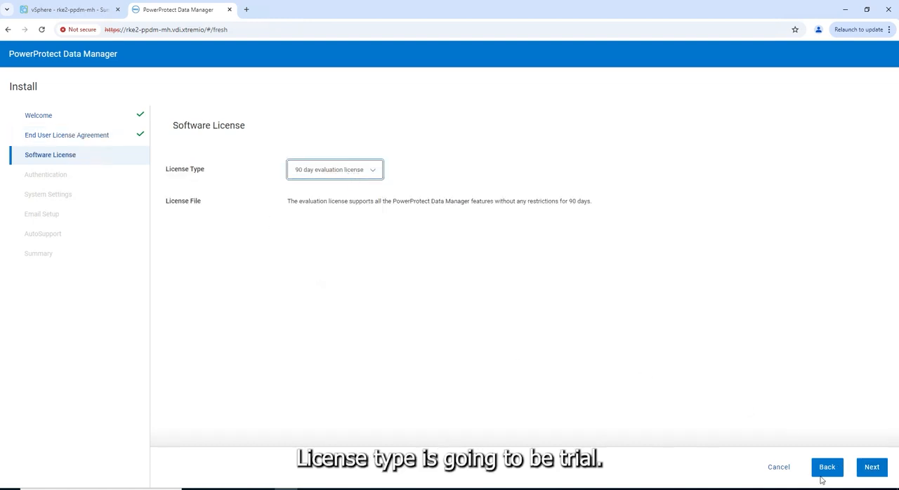
click(872, 469)
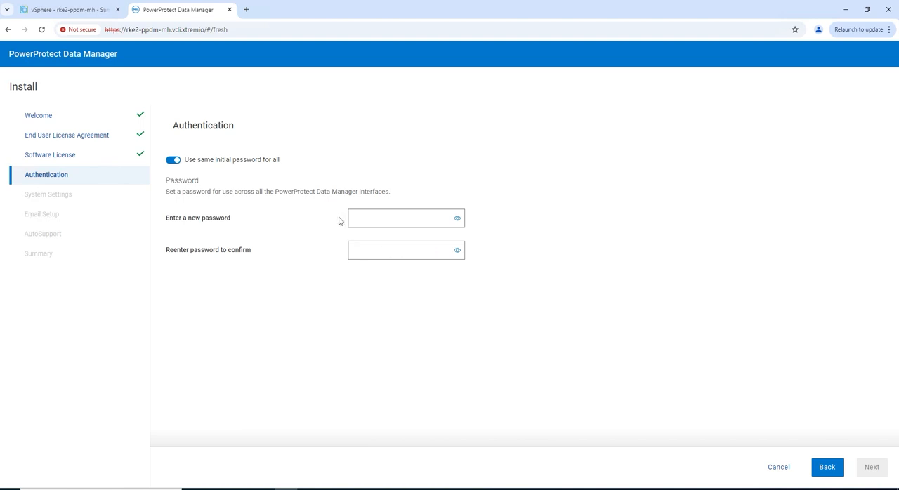
Enter and confirm the new password shared by all PowerProtect Data Manager interfaces, and continue to the system settings
click(379, 218)
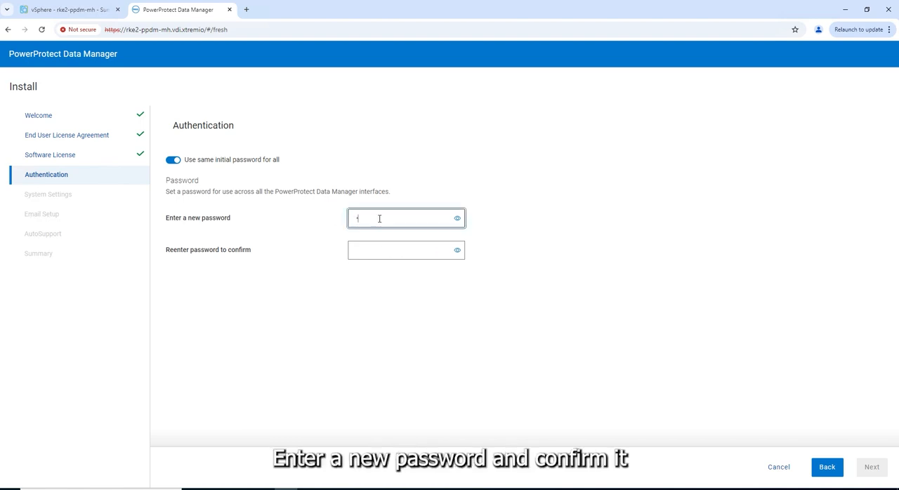
text(••••••••)
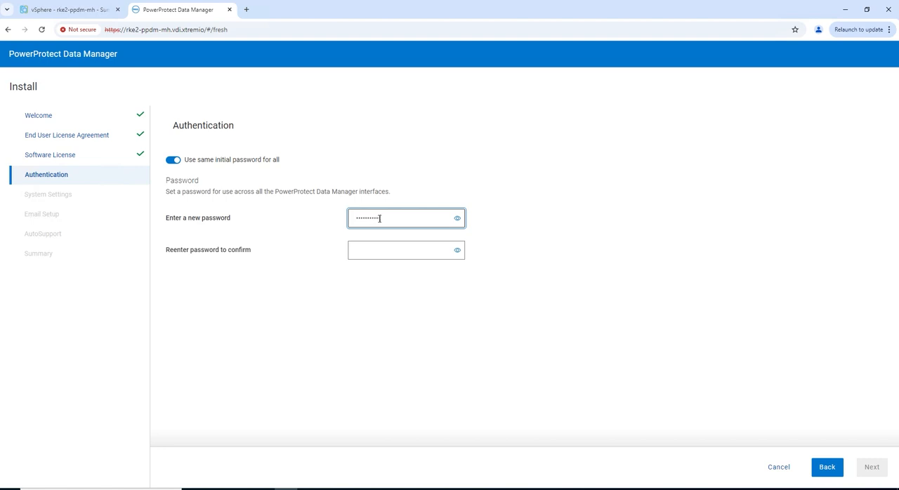
click(390, 251)
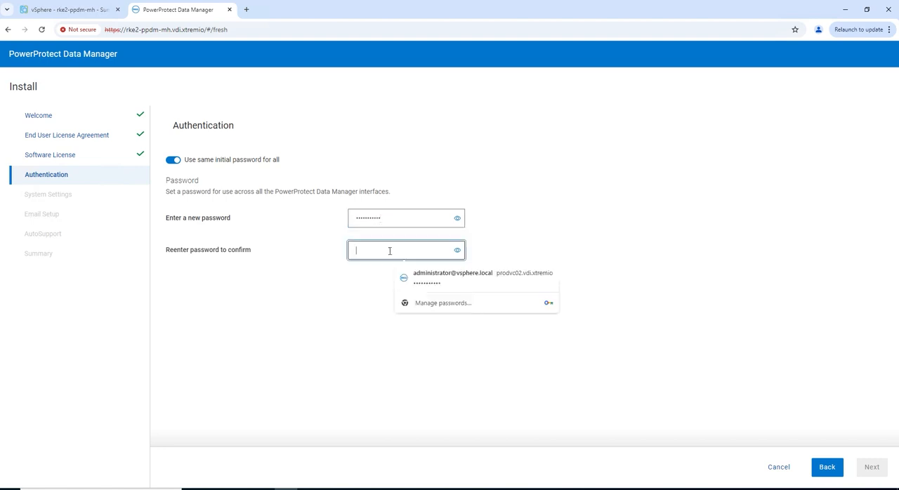
text(•)
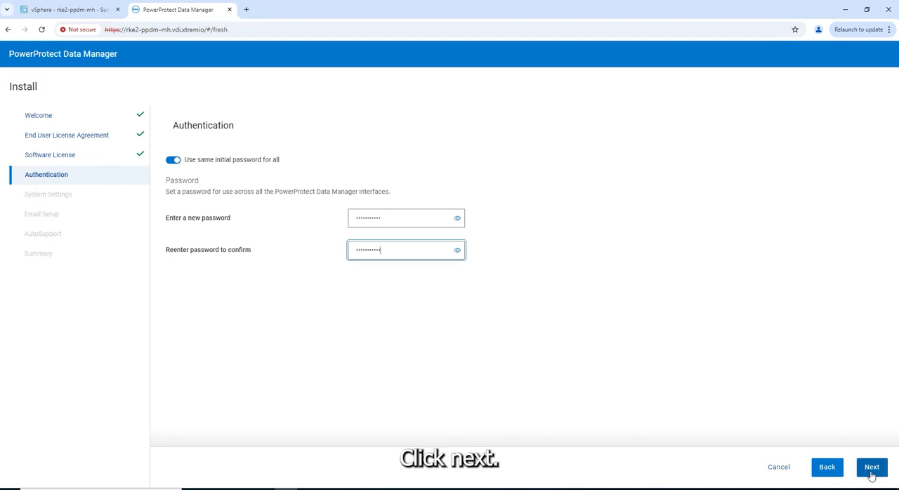
click(871, 474)
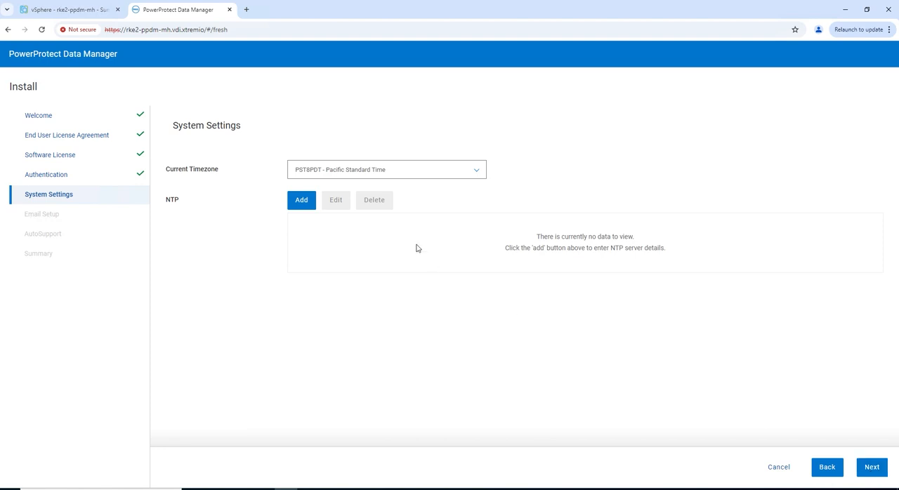
Add 10.225.56.250 as the NTP server and continue to the email setup
click(302, 202)
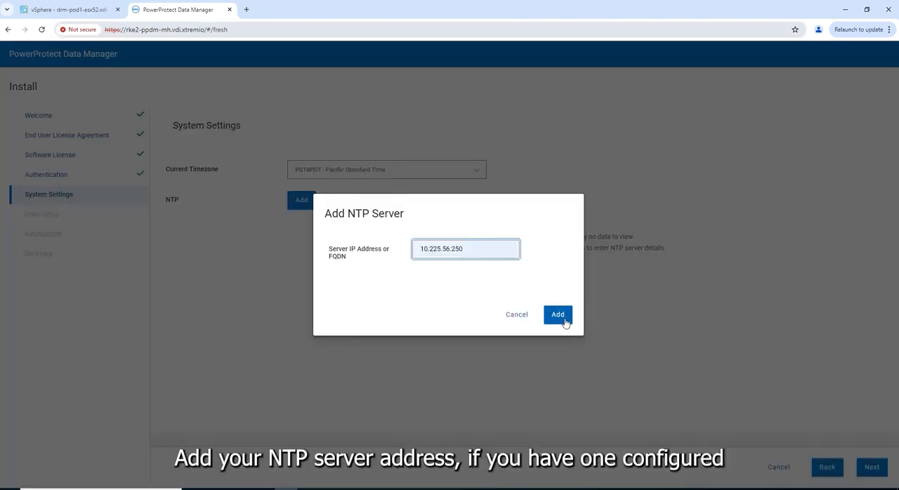
click(558, 314)
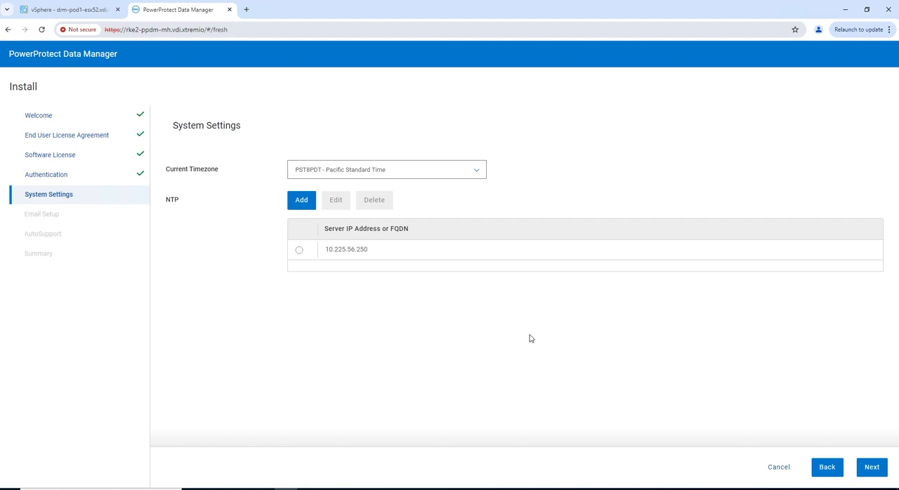
click(871, 467)
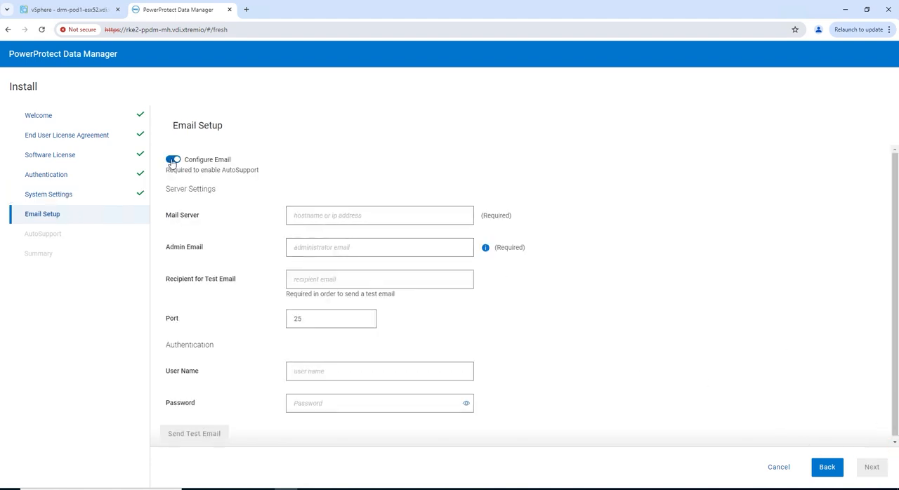
Turn off email configuration and start the installation from the summary
click(172, 160)
click(869, 467)
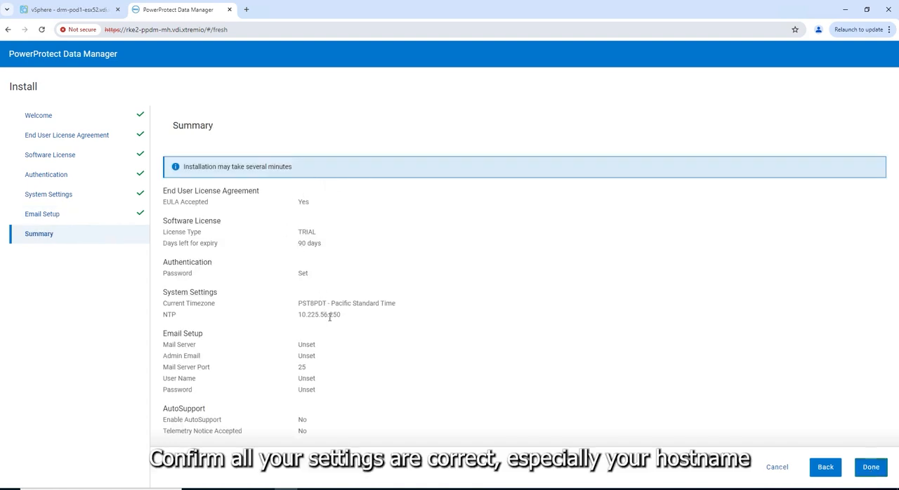
click(872, 469)
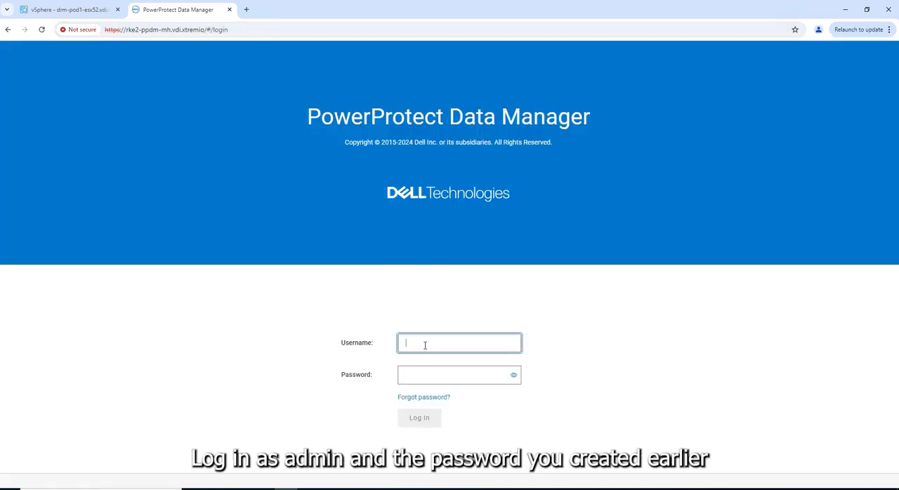
Log in to PowerProtect Data Manager as admin with the account password and continue past the Get Started page
text(admin)
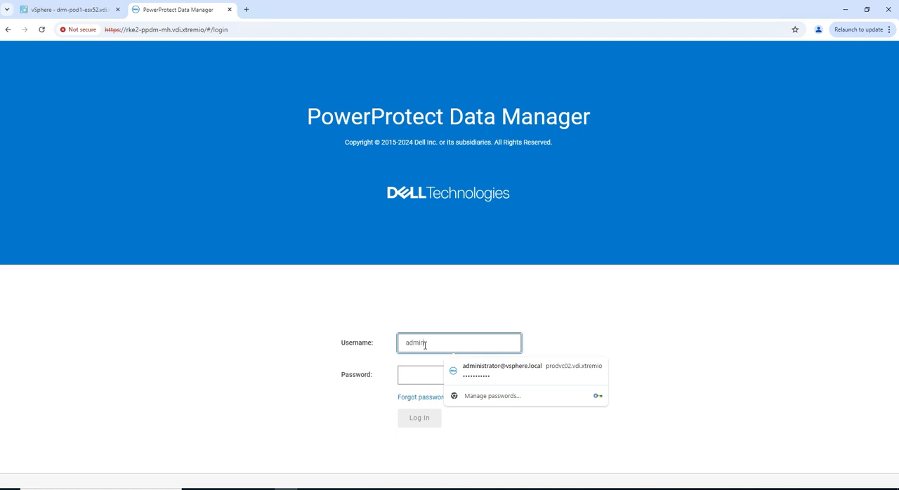
key(Tab)
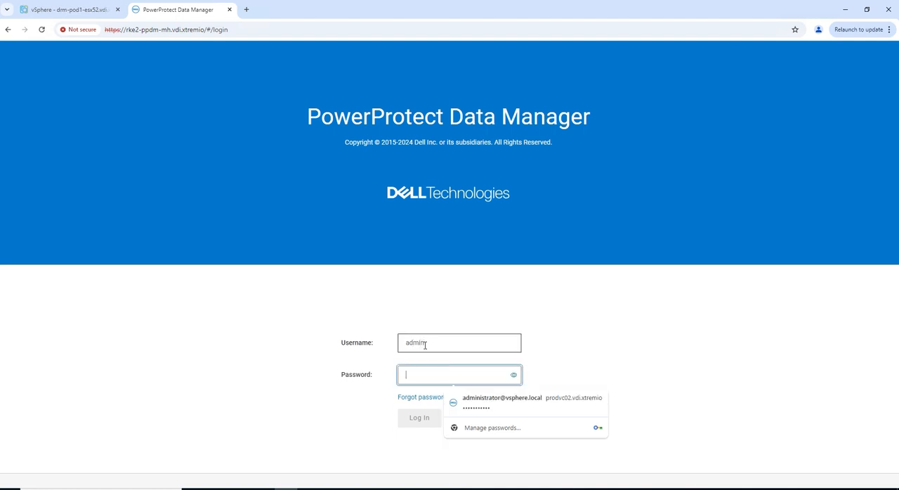
text(••)
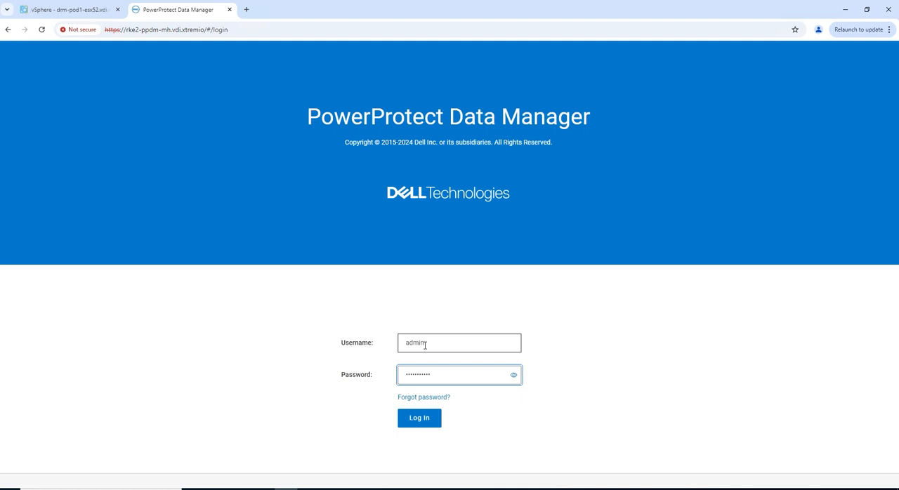
key(Return)
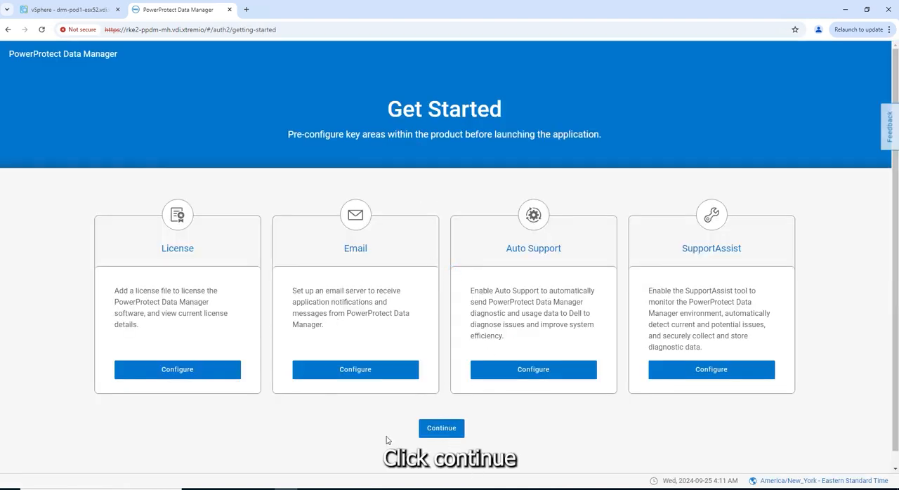
click(436, 431)
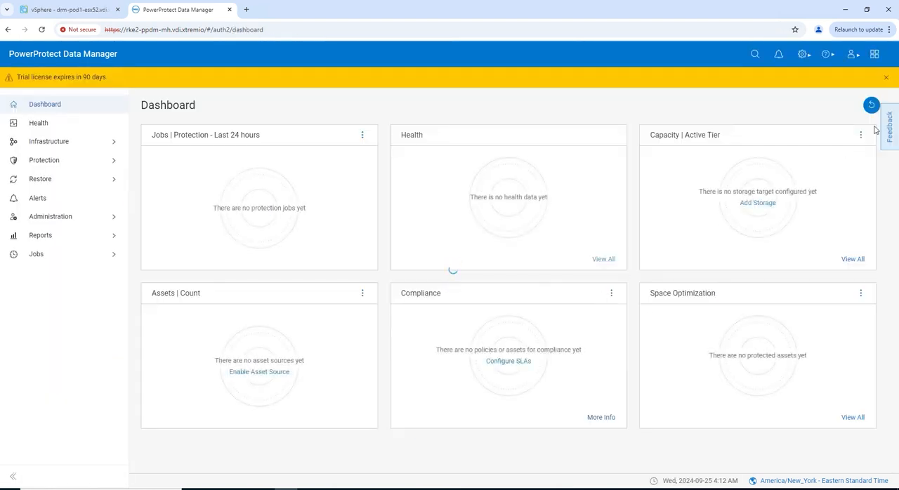
Dismiss the trial license banner, browse the Protection and Restore sections, and open the Infrastructure Storage page
click(886, 79)
click(61, 140)
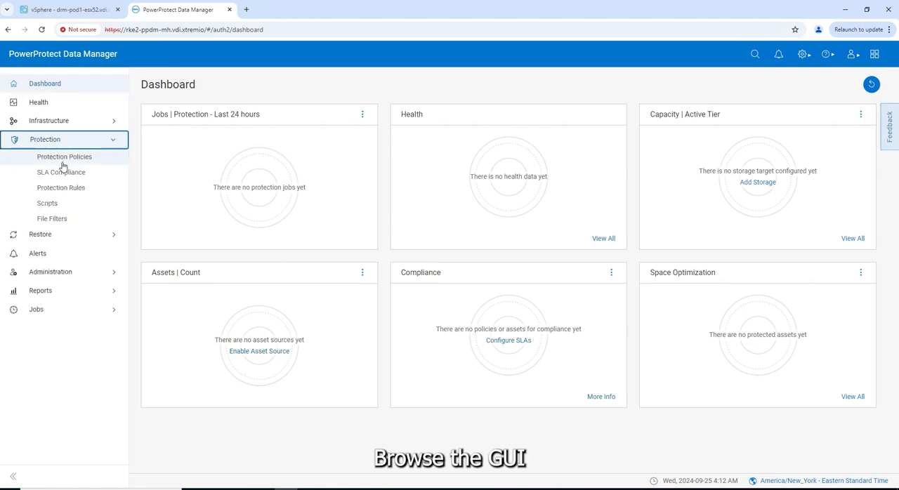
click(57, 237)
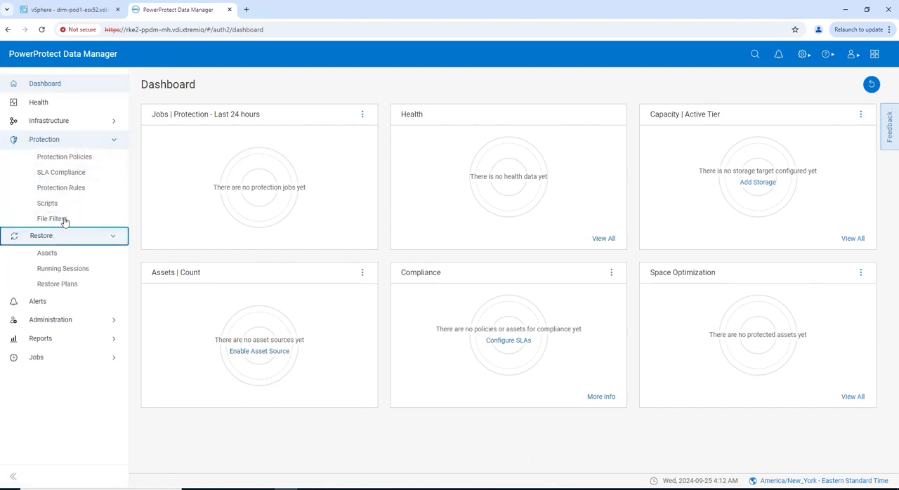
click(64, 123)
click(49, 186)
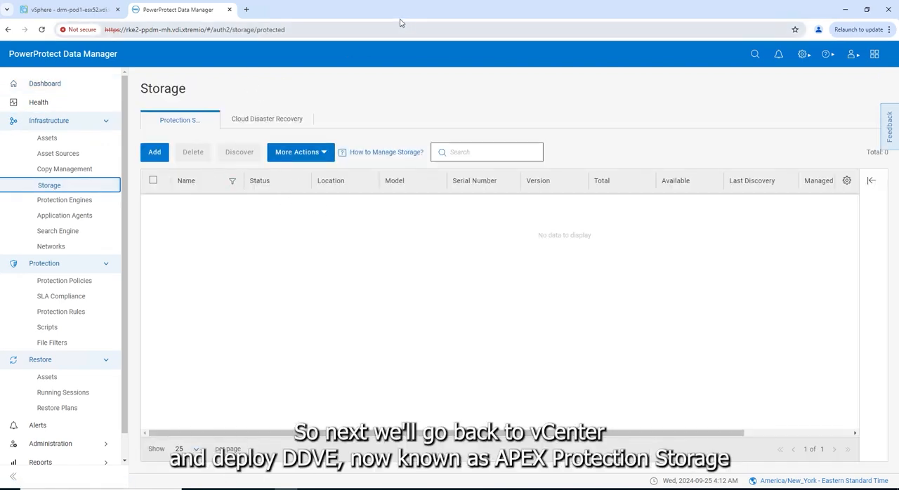
Switch to the vSphere Client and start an OVF template deployment on cluster CL01 from the local file ddve-8.1.0.10-1127744.ova
click(67, 9)
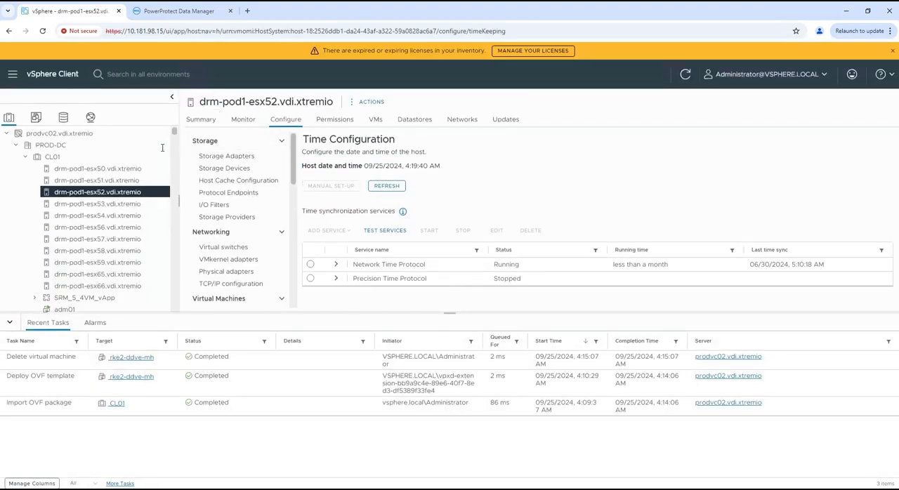
right_click(51, 156)
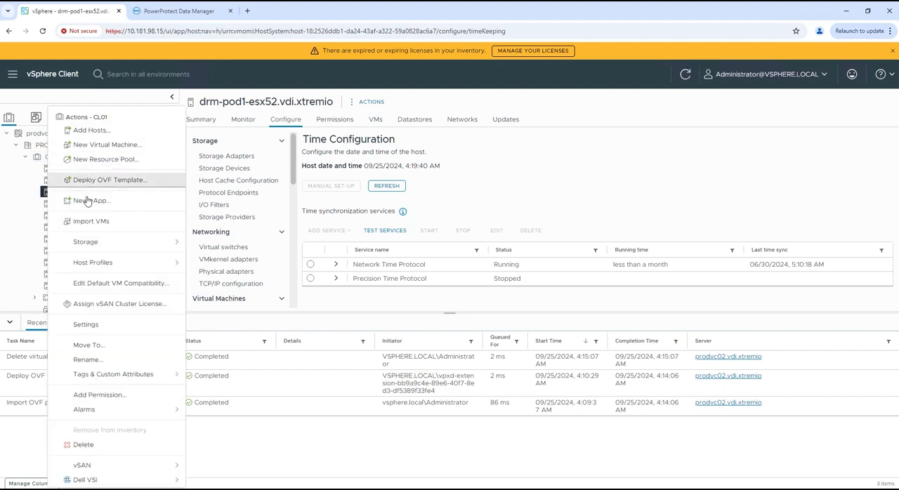
click(105, 181)
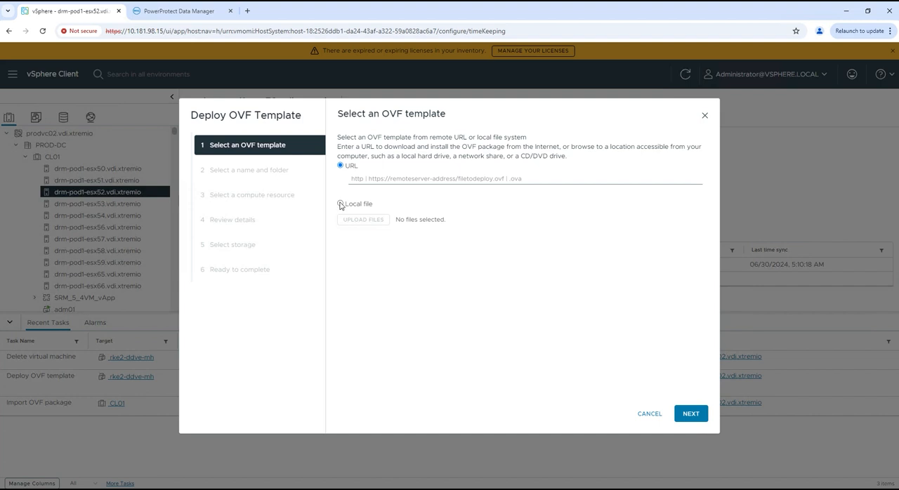
click(341, 205)
click(364, 239)
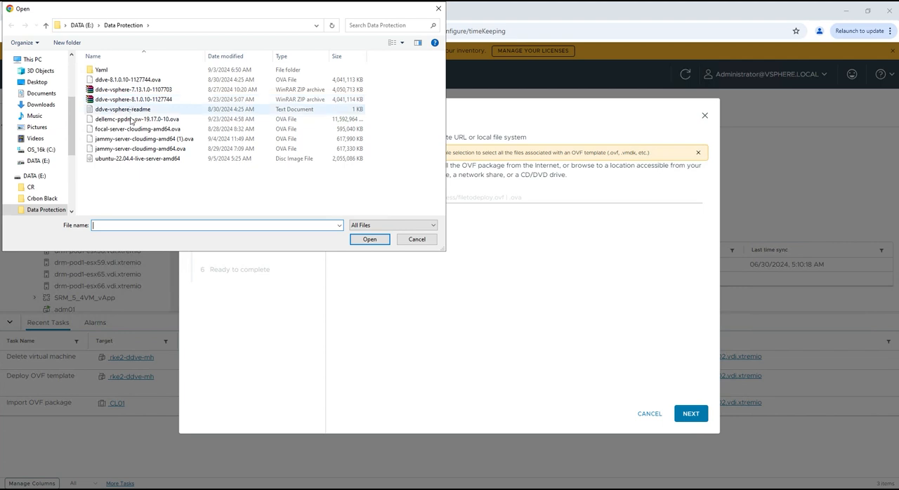
click(128, 82)
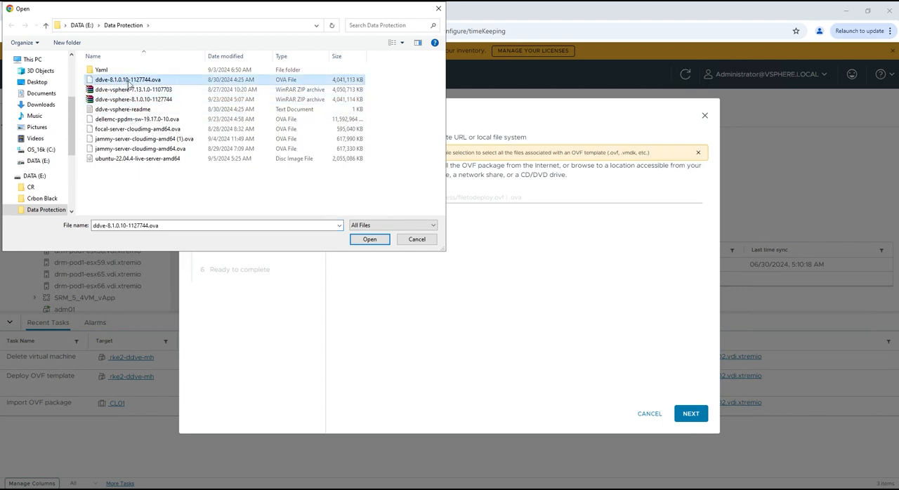
click(370, 239)
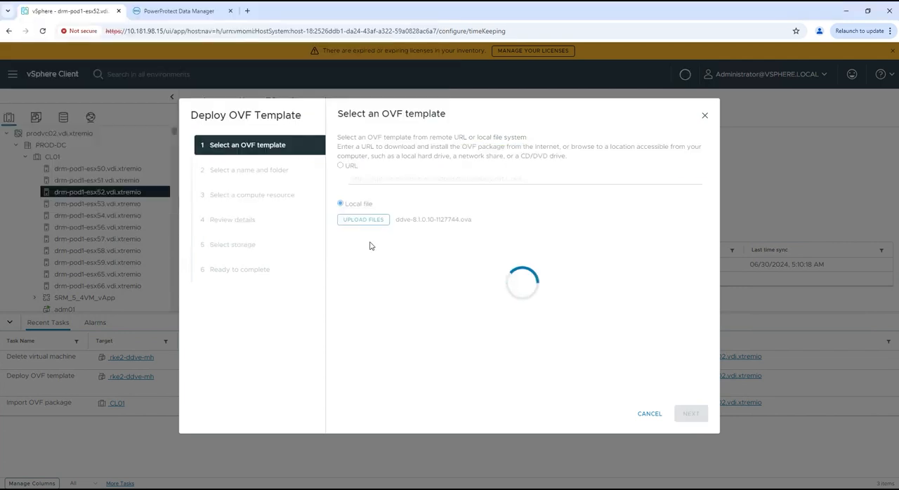
click(693, 414)
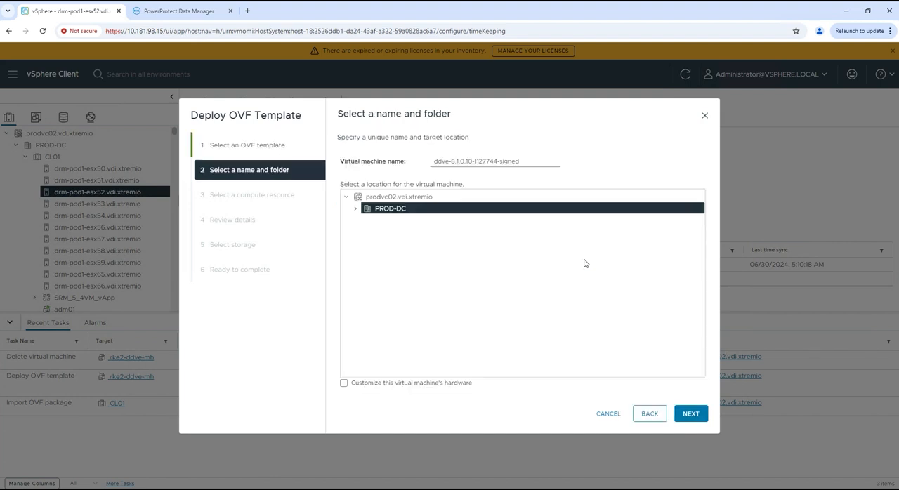
Name the virtual machine rke2-ddve-mh in PROD-DC and accept CL01 as its compute resource
click(470, 161)
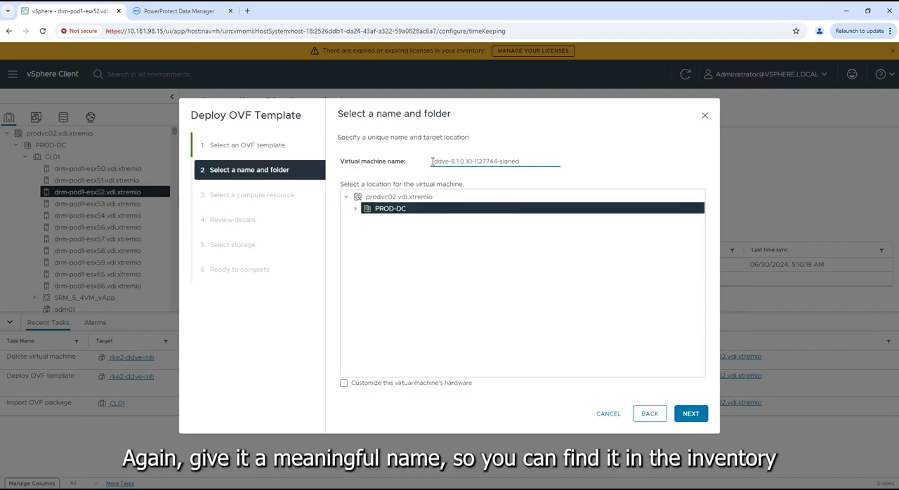
drag(518, 162, 427, 164)
key(BackSpace)
text(rke2-ddve-mh)
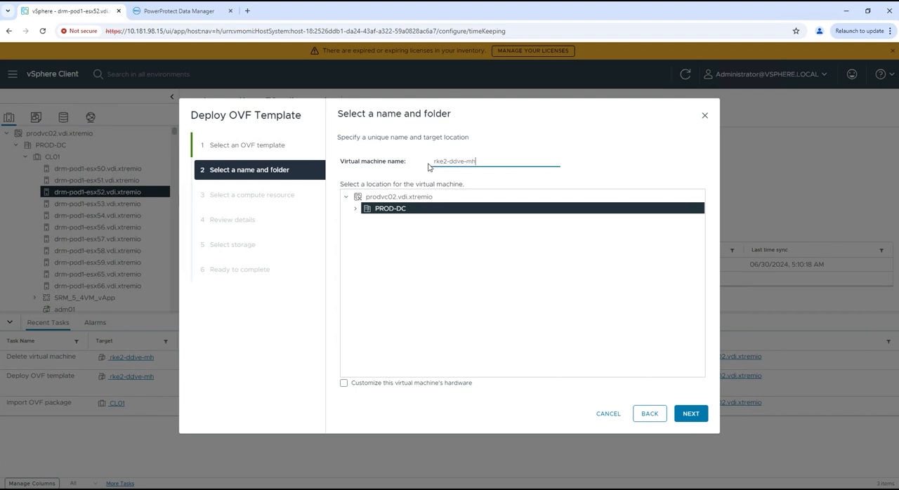
click(690, 418)
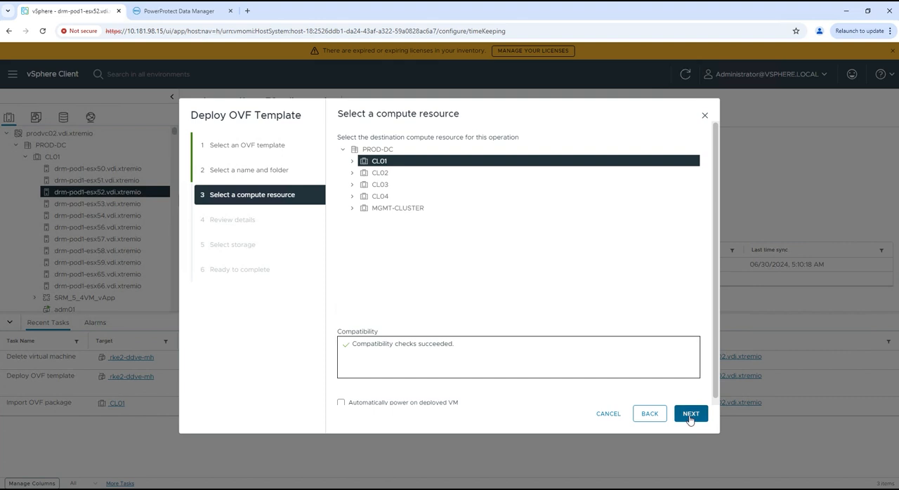
click(690, 413)
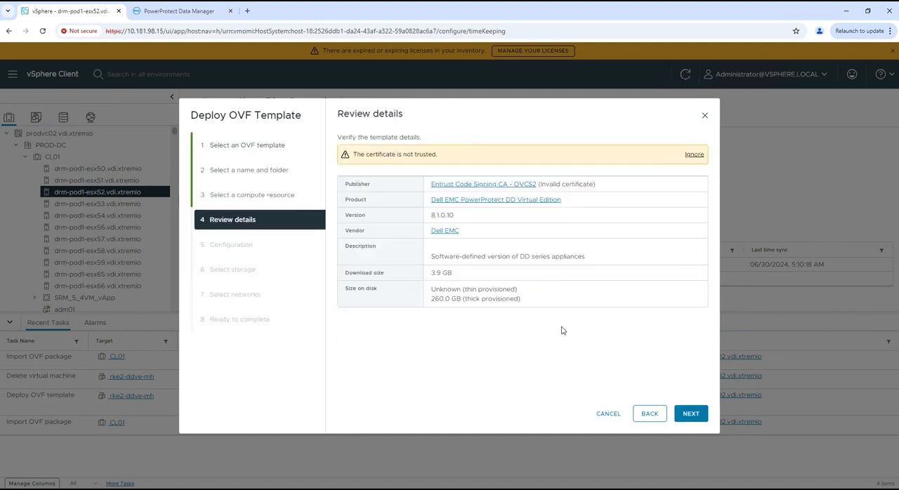
Ignore the untrusted certificate warning and choose the 16TB Configuration with 4 CPUs and 16GB memory
click(694, 155)
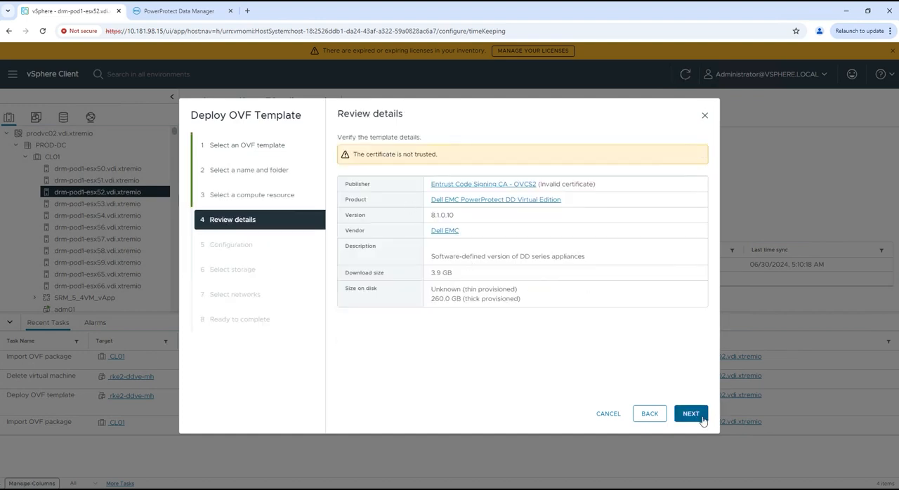
click(691, 414)
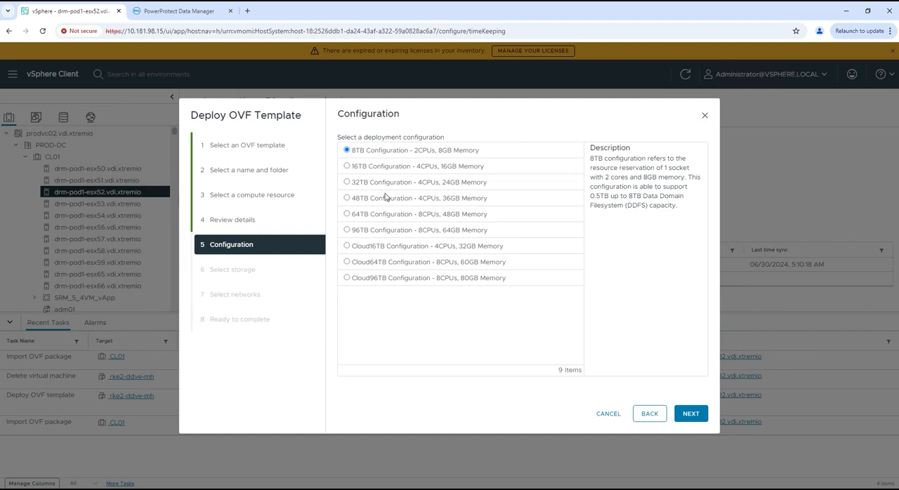
click(383, 166)
click(691, 414)
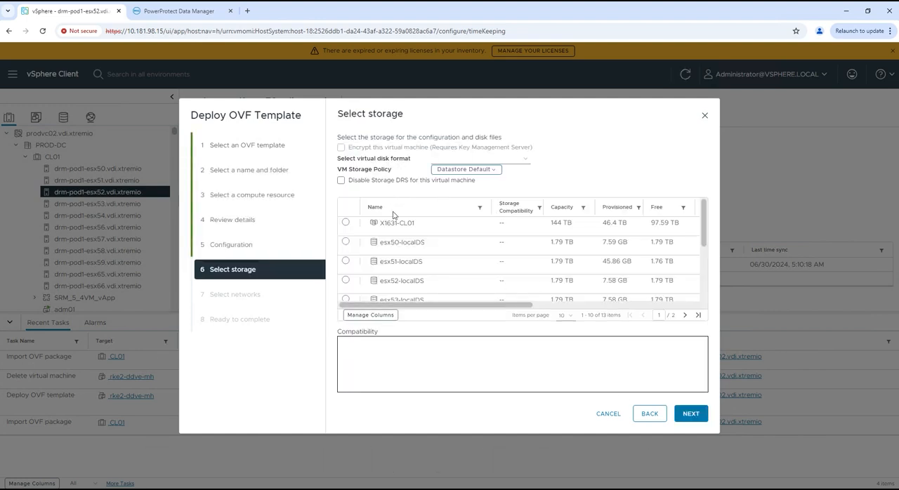
Select X1631-CL01 as the target storage and map VM Network 1 to ROUTED-1212
click(345, 224)
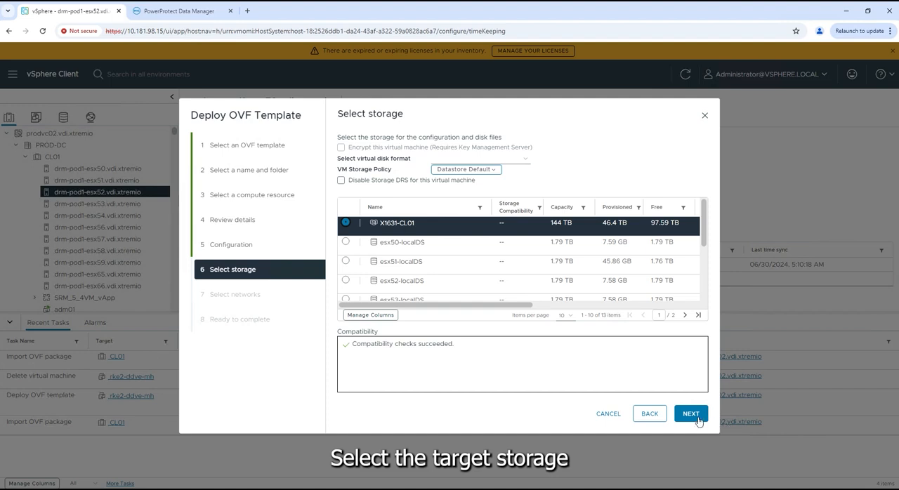
click(697, 419)
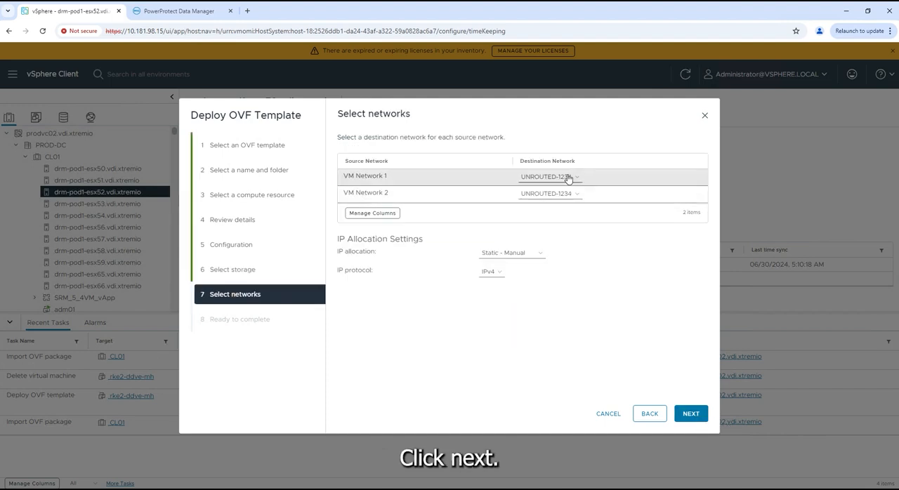
click(568, 178)
click(542, 215)
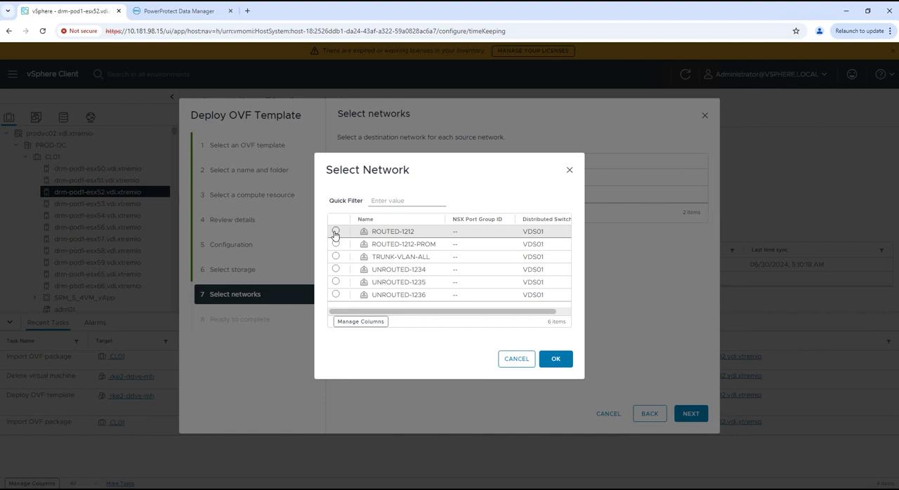
click(336, 232)
click(565, 360)
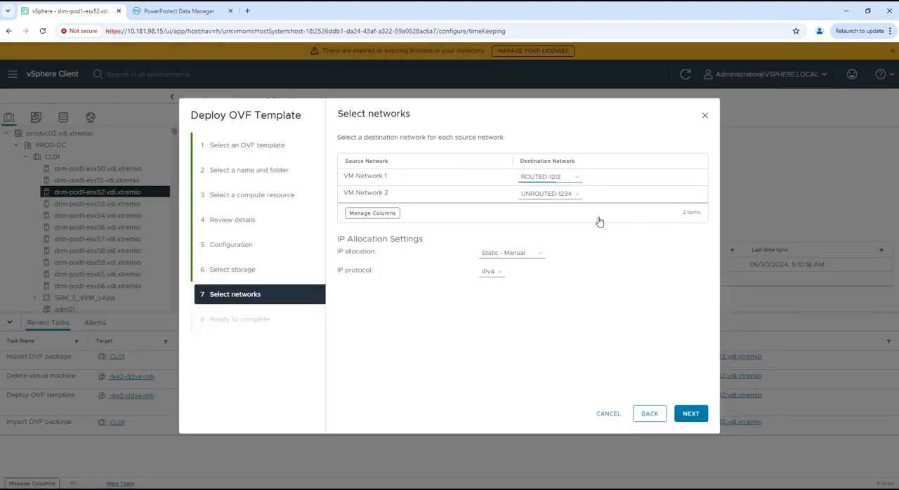
Keep the IP allocation at Static - Manual and finish the deployment wizard
click(540, 259)
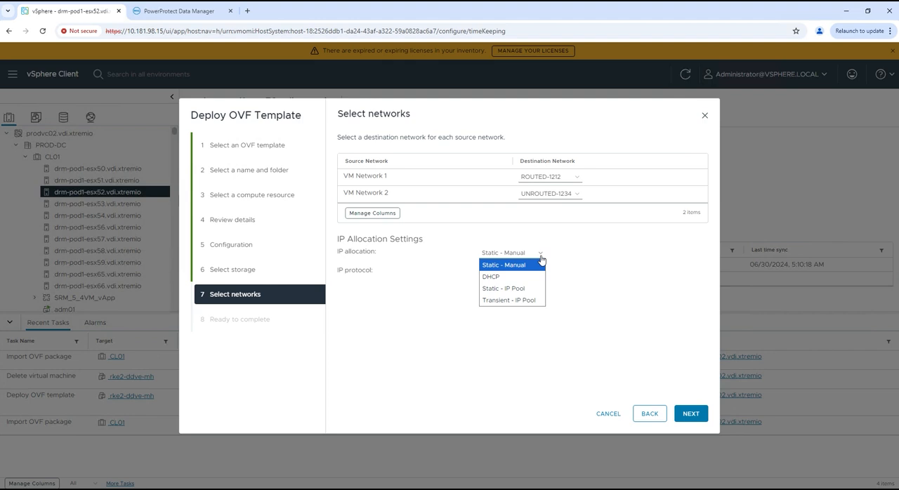
click(540, 261)
click(691, 413)
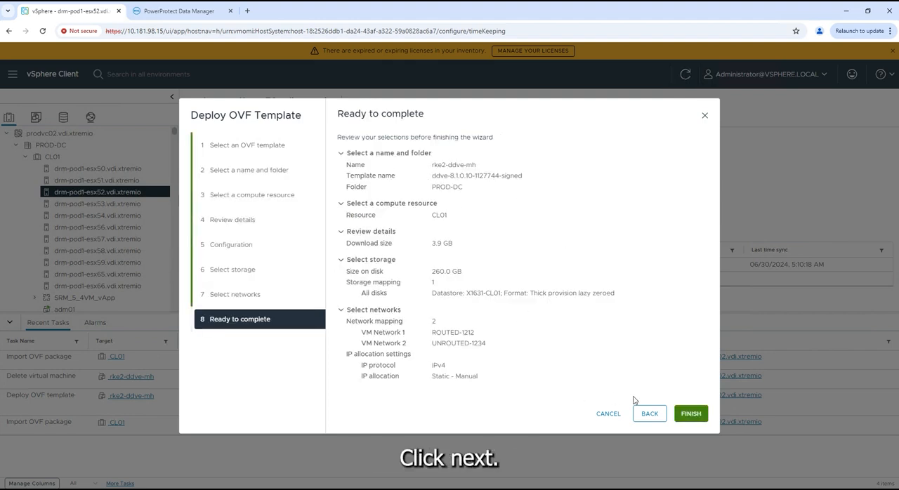
click(694, 419)
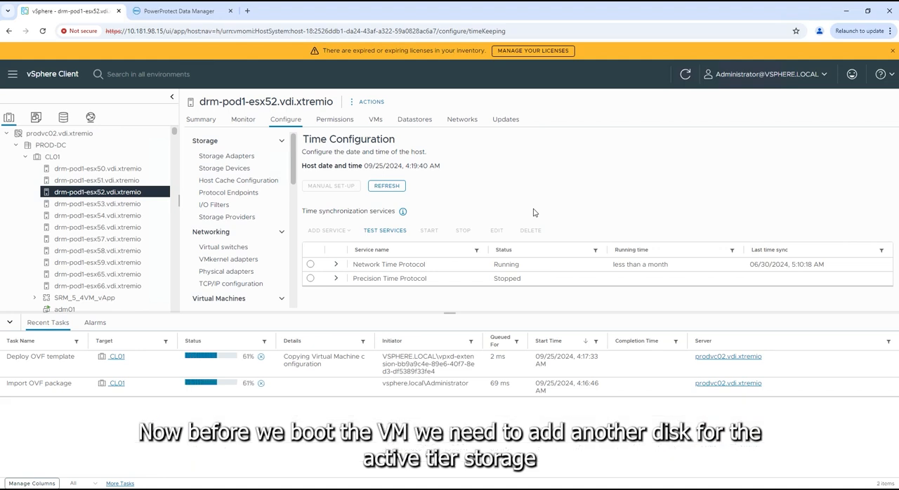
Open the hardware settings of the rke2-ddve-mh virtual machine and add a new hard disk
scroll(81, 179, down, 10)
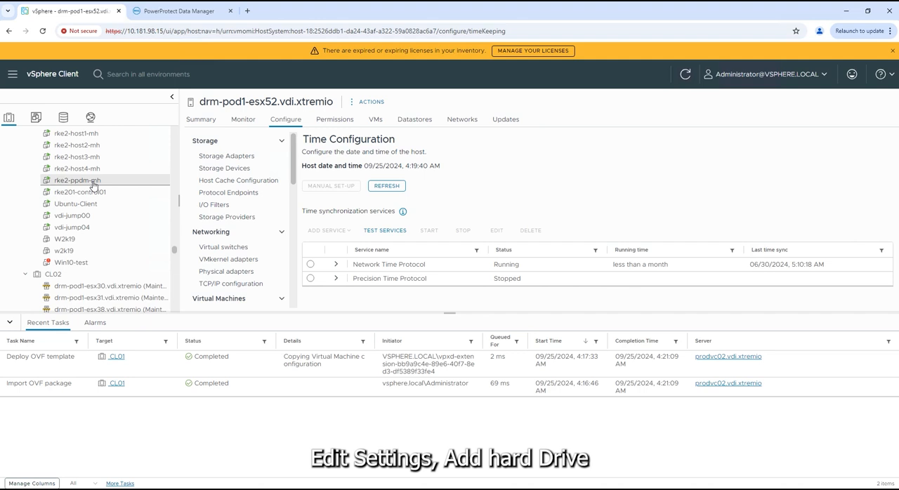
scroll(93, 179, up, 2)
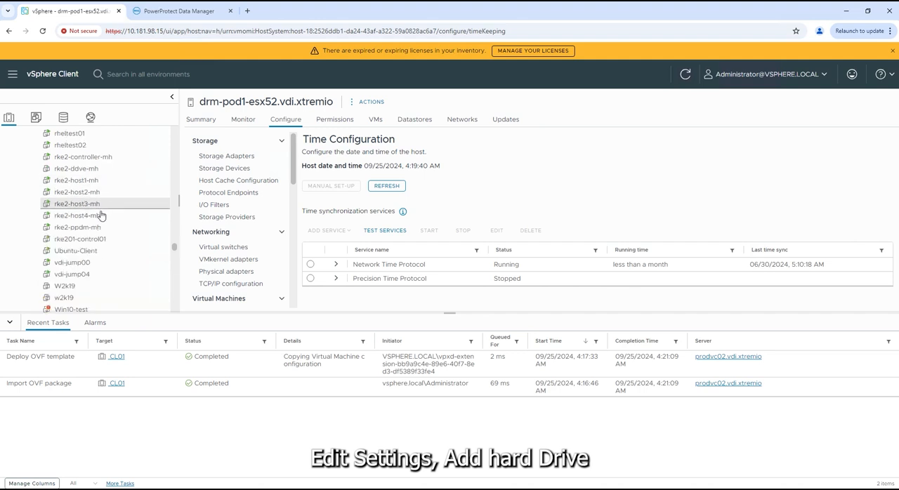
right_click(91, 170)
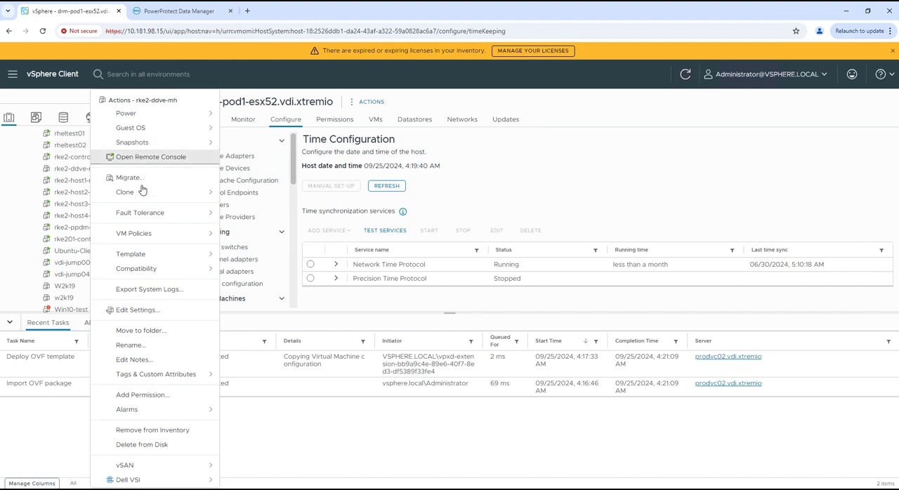
click(139, 310)
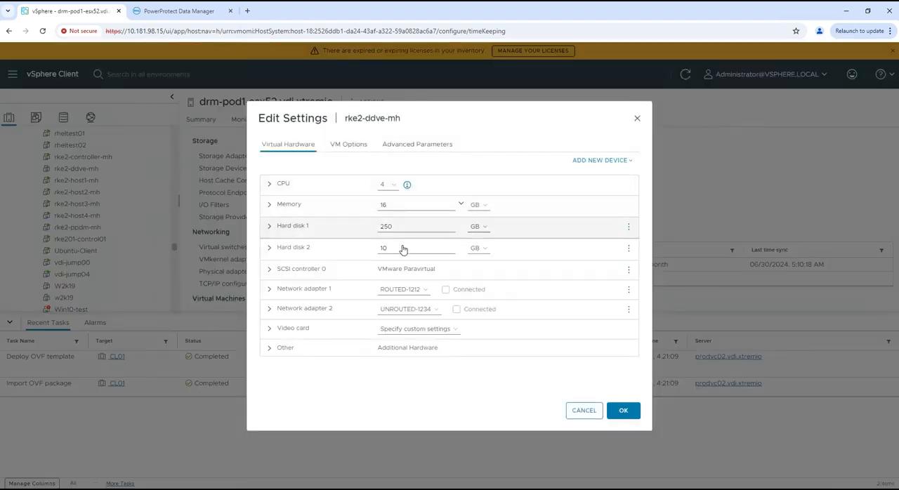
click(631, 160)
click(580, 195)
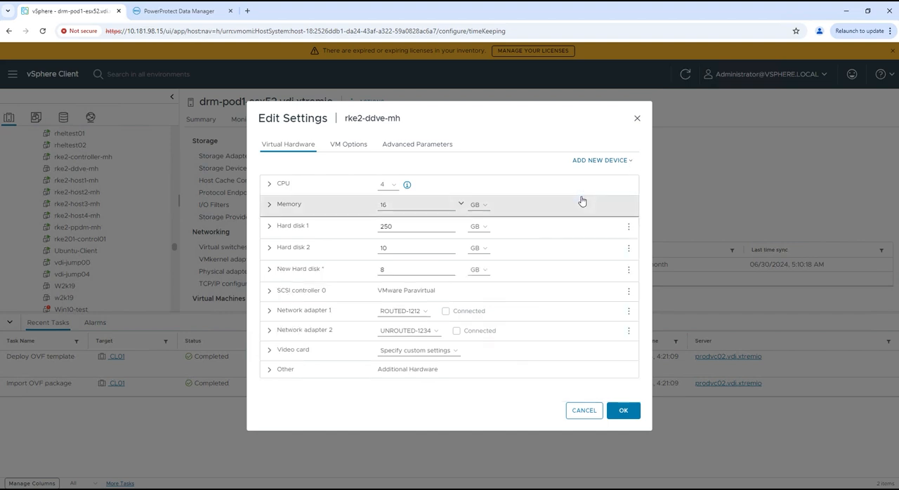
Set the new hard disk's size to 500 GB, save the settings, and apply the datastore recommendation
click(387, 271)
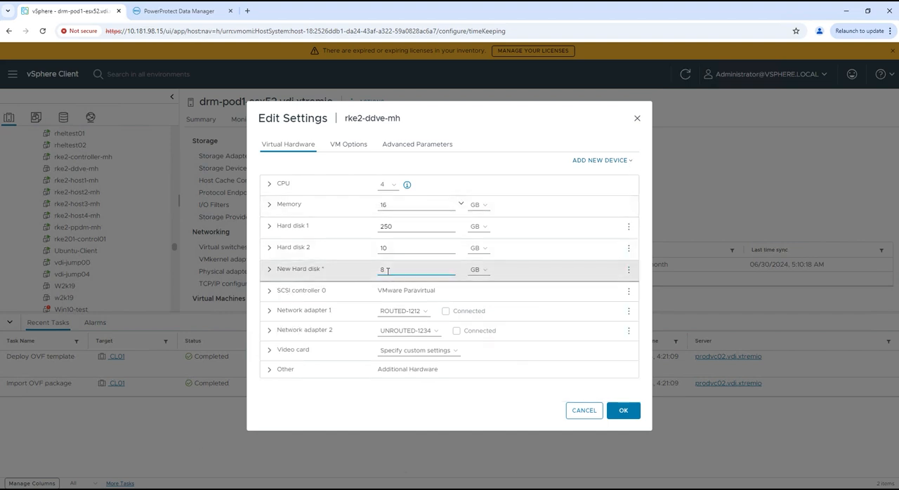
key(BackSpace)
text(500)
click(622, 410)
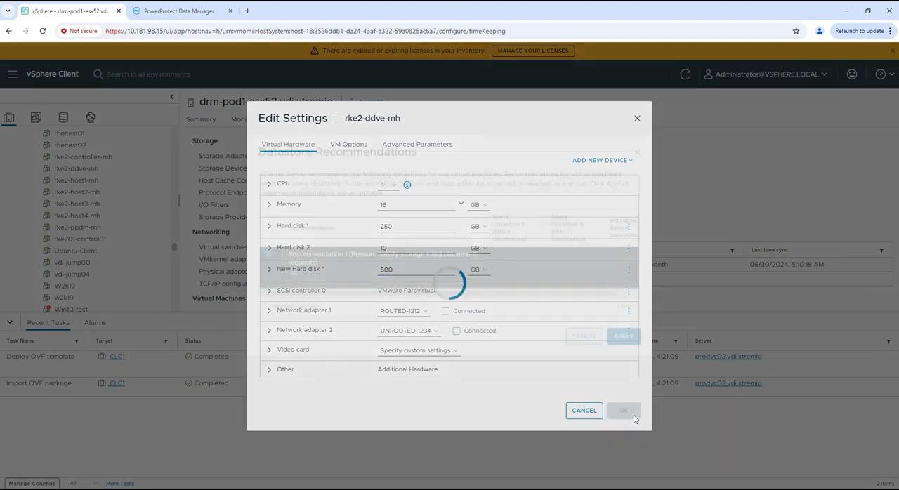
click(623, 356)
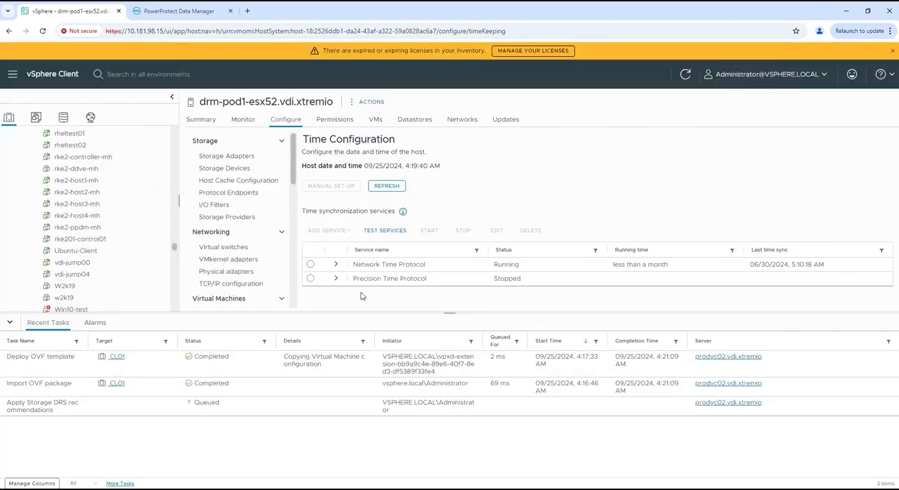
Power on the rke2-ddve-mh virtual machine and open its web console
click(78, 276)
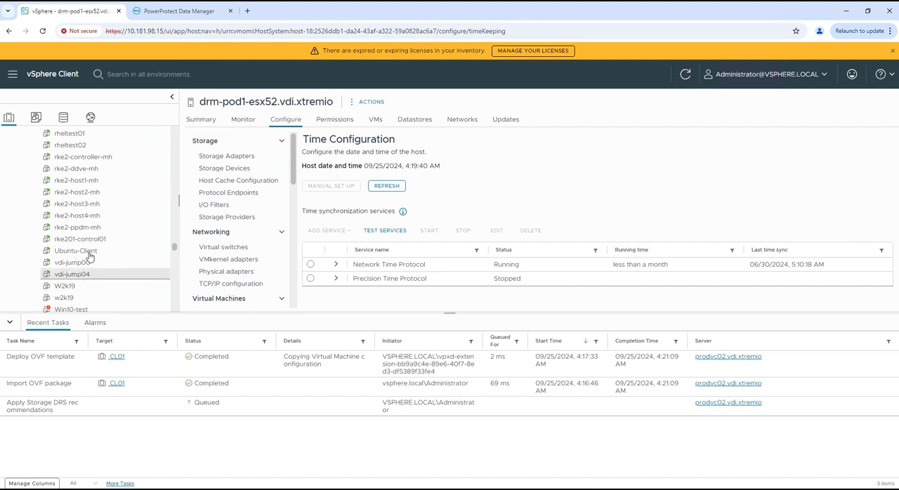
right_click(89, 170)
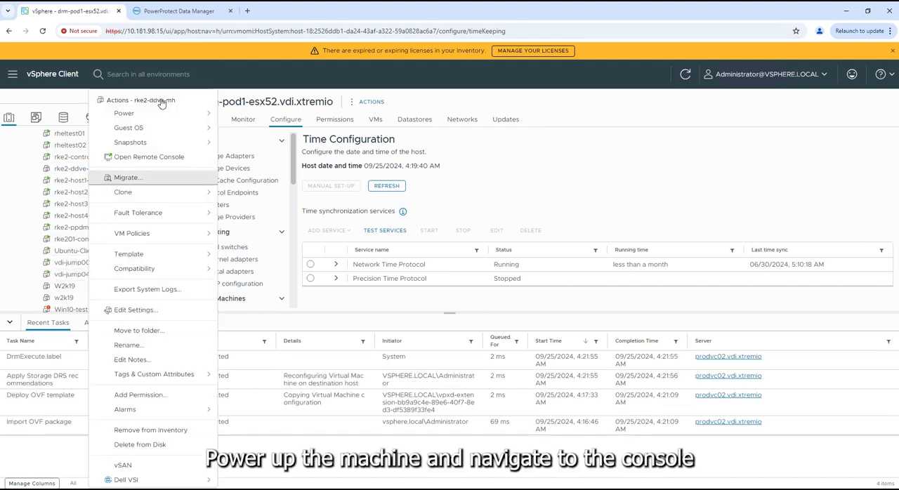
mouse_move(169, 114)
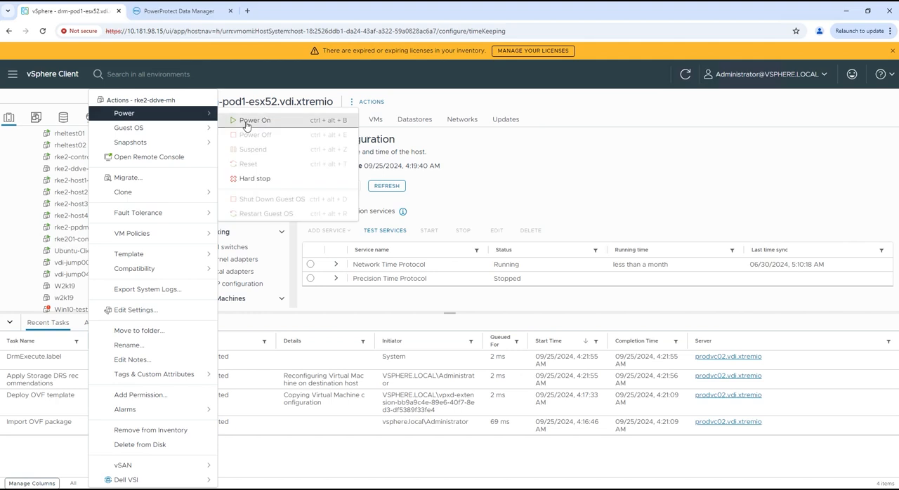
click(247, 120)
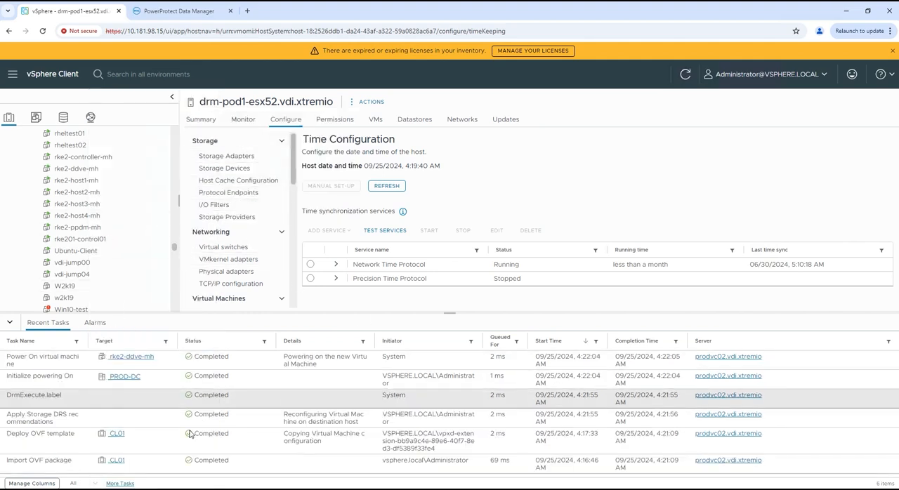
click(130, 356)
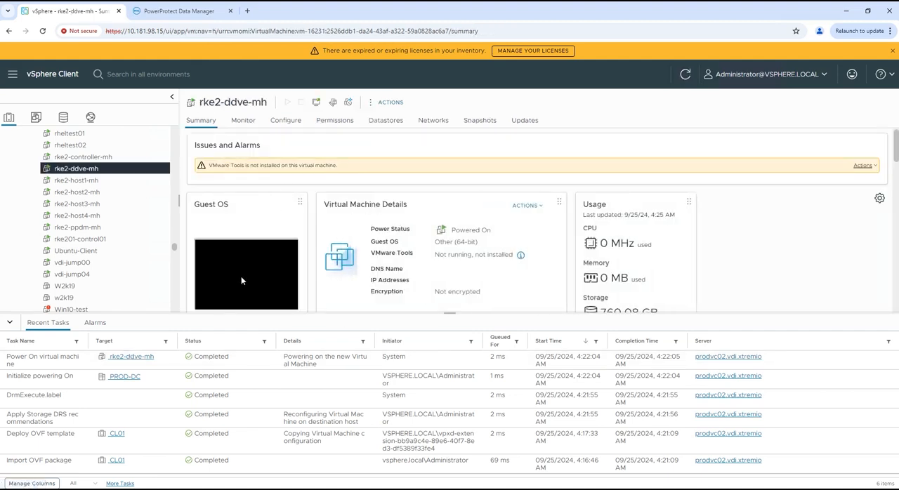
click(241, 278)
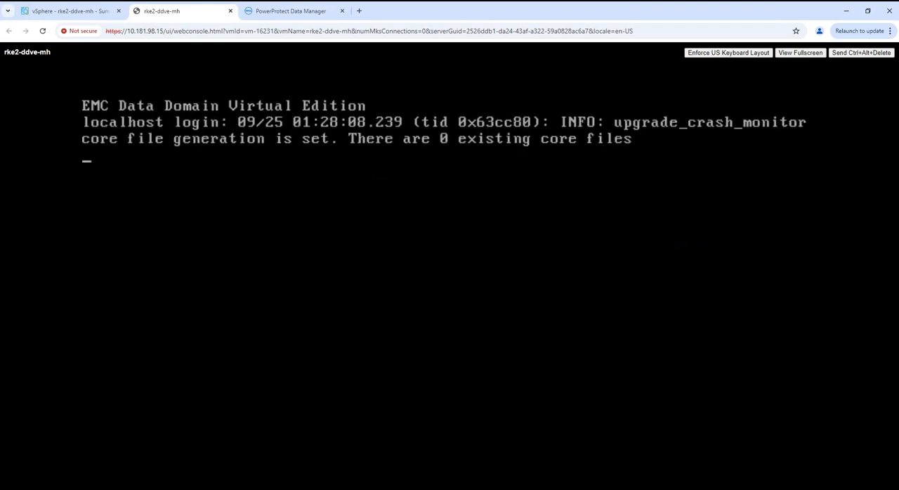
Log in to the rke2-ddve-mh console as sysadmin with the account password
key(Return)
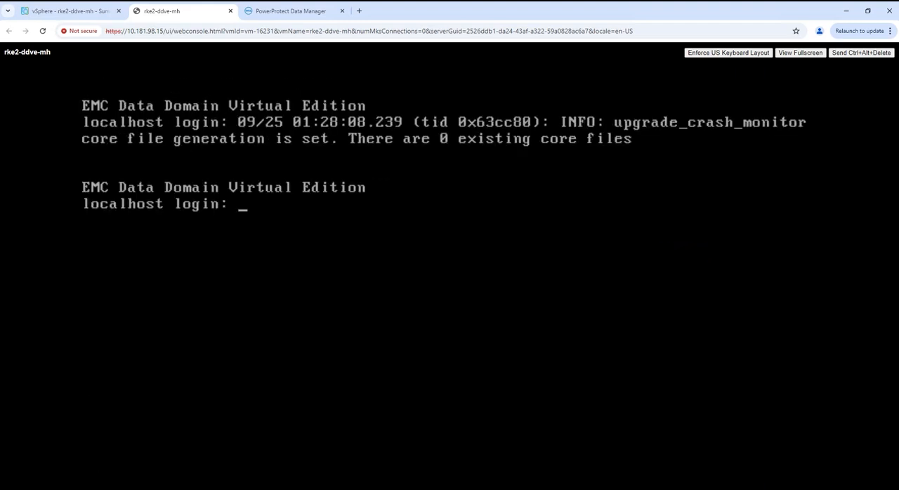
text(sysad)
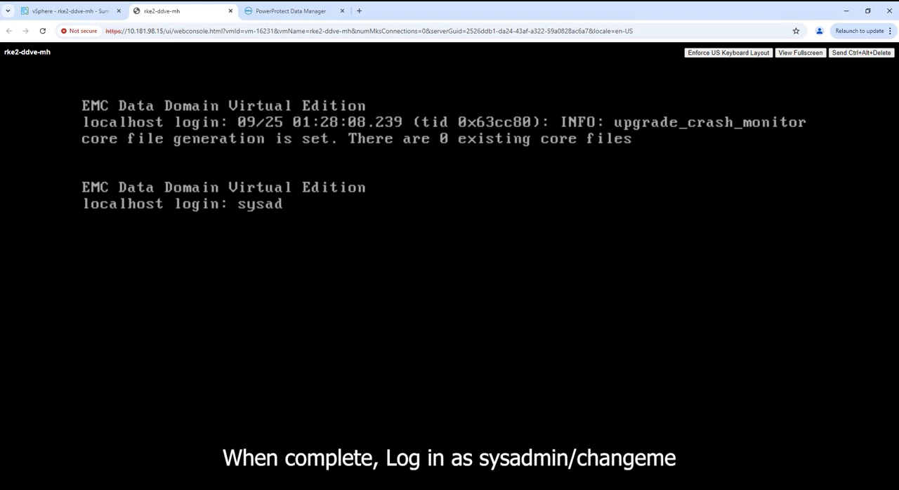
text(min)
key(Return)
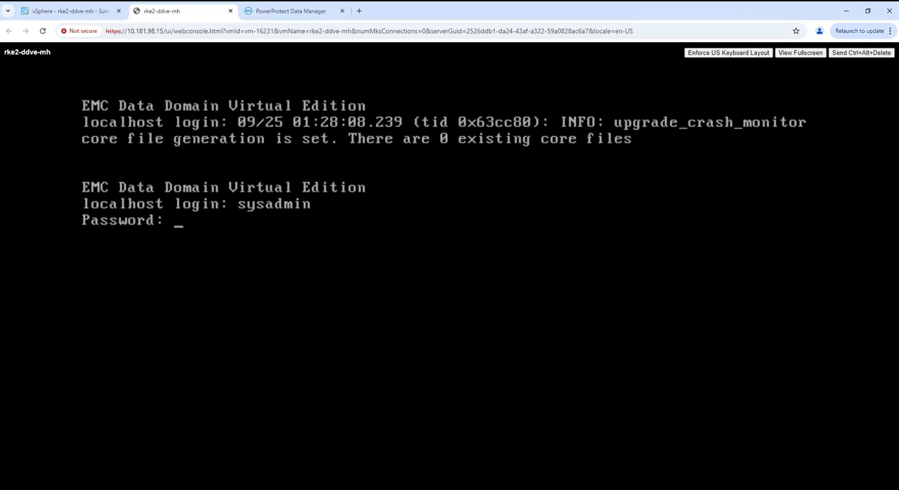
key(Return)
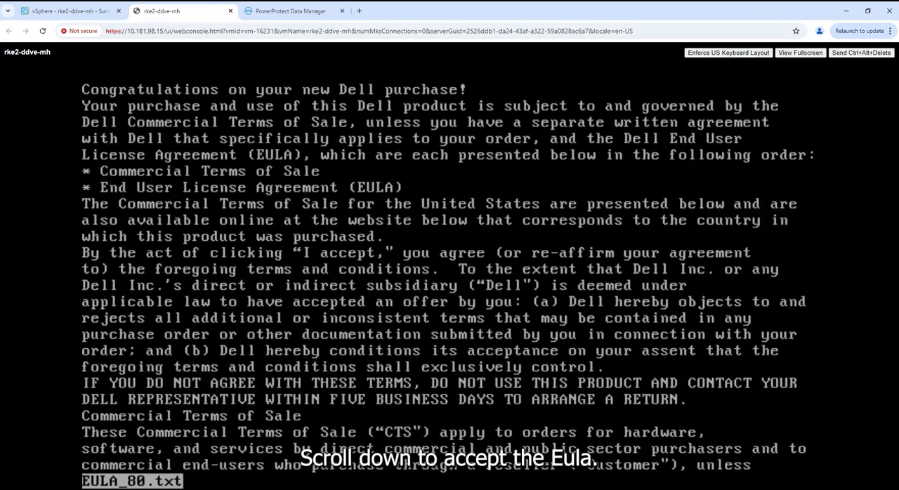
Page through the Dell End User License Agreement and acknowledge receipt of the EULA information
key(space)
key(space)
key(space)
key(space)
key(space)
key(space)
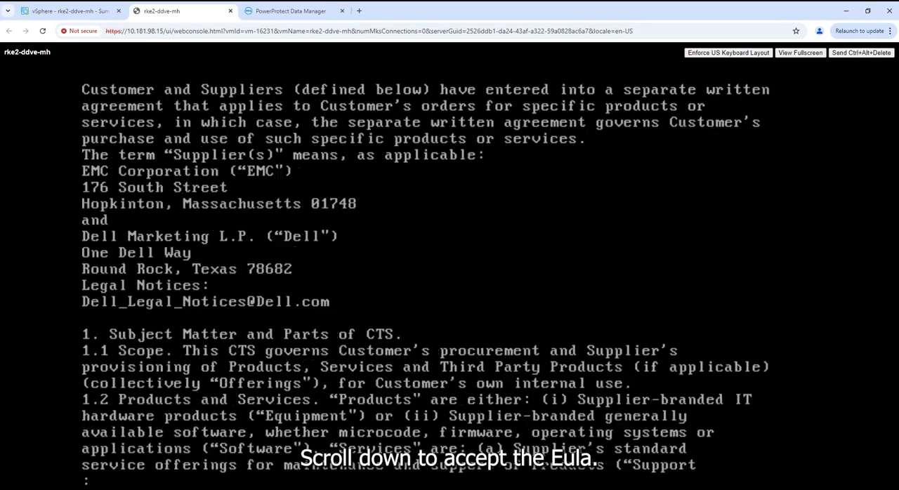
key(space)
key(space)
key(space)
key(space)
key(space)
key(space)
key(space)
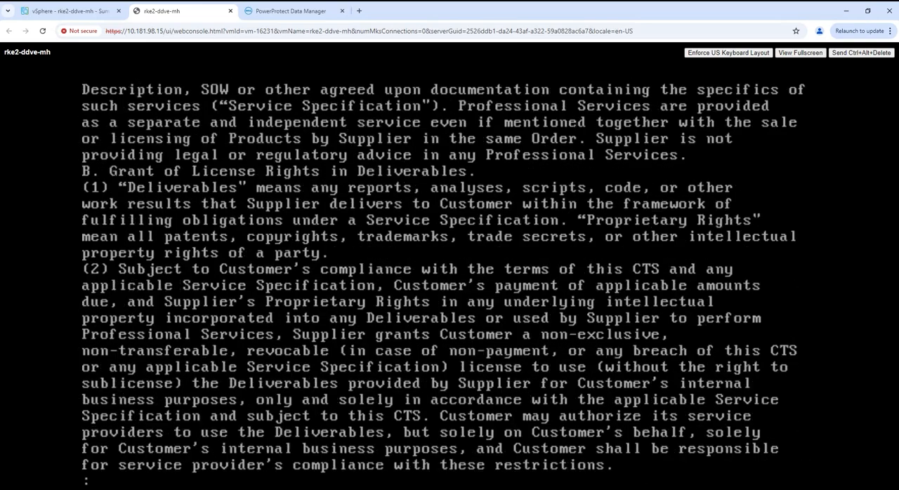
key(space)
key(space)
key(space)
key(space)
key(space)
key(space)
key(space)
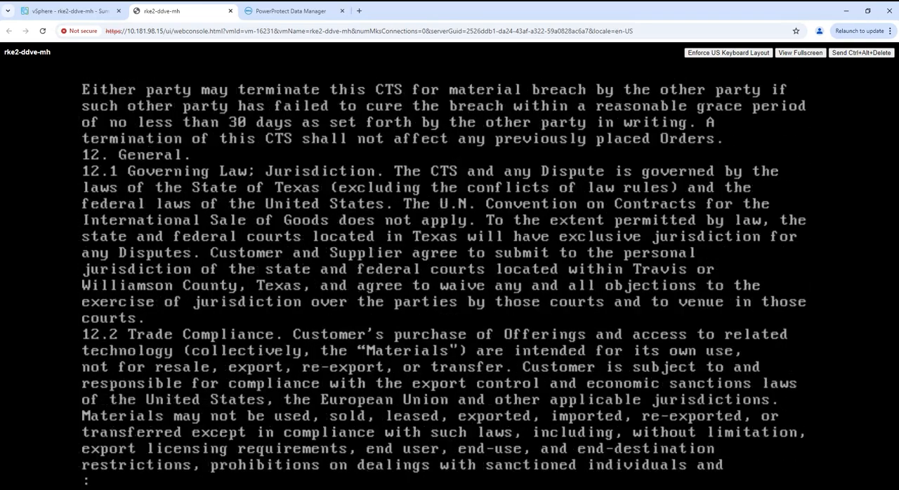
key(space)
key(space)
key(space)
key(space)
key(space)
key(space)
key(space)
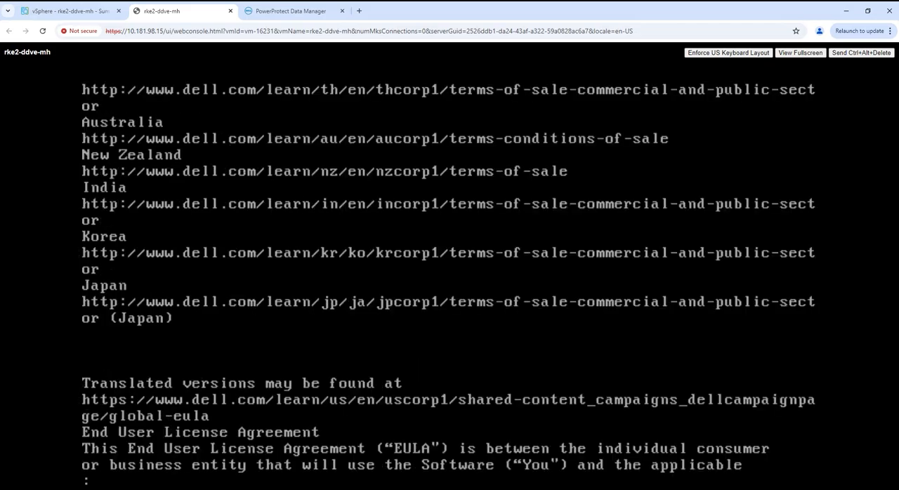
key(space)
key(space)
key(space)
key(space)
key(space)
key(space)
key(space)
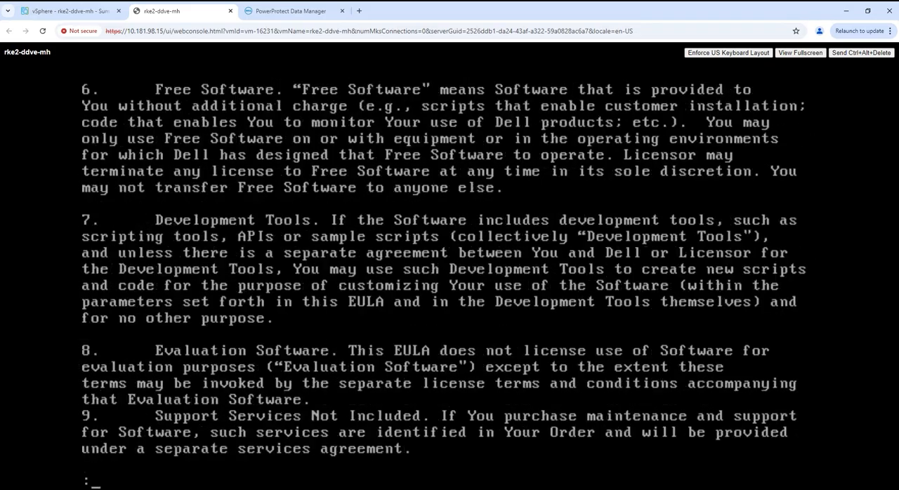
key(q)
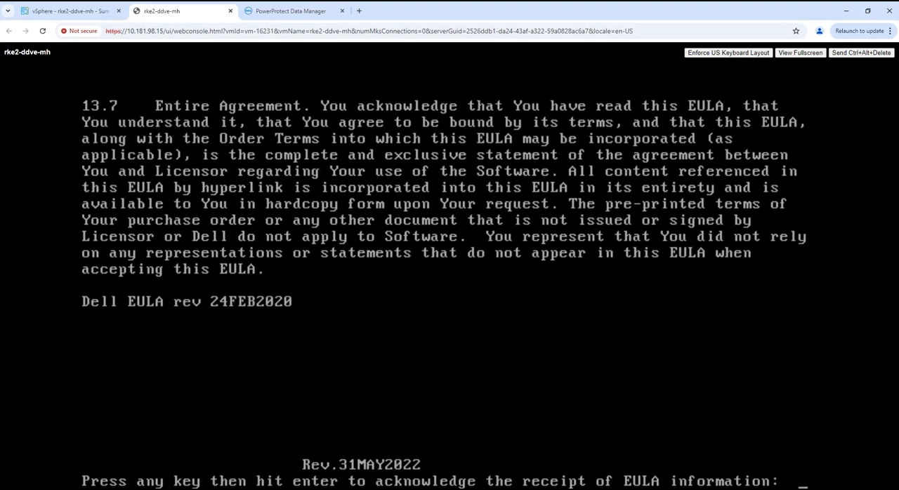
key(Return)
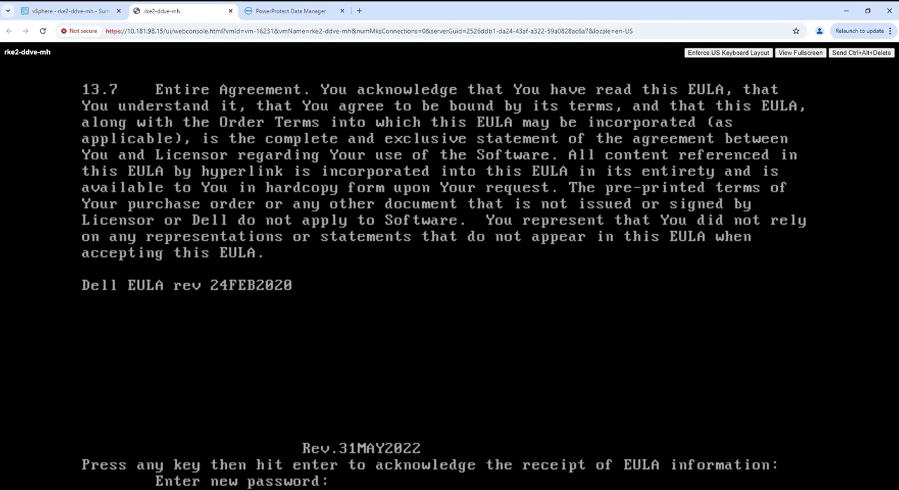
Enter and confirm a new password for the sysadmin account, and decline creating a security officer
key(Return)
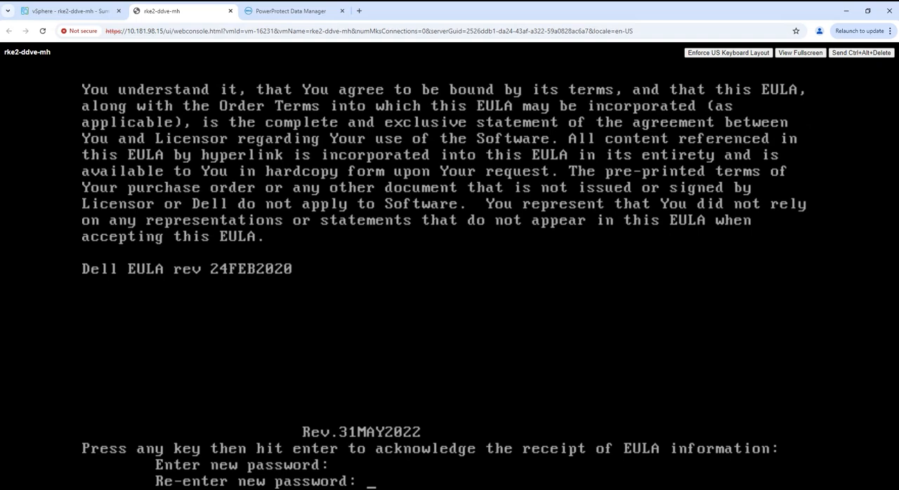
key(Return)
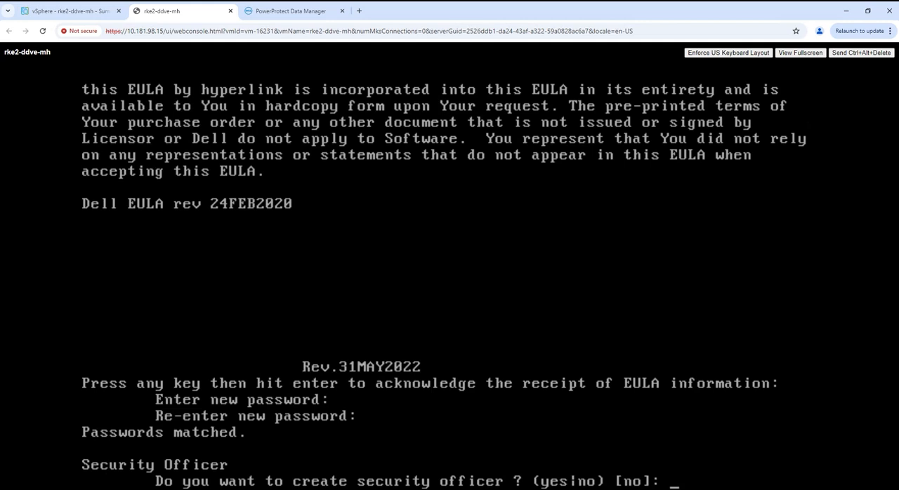
key(Return)
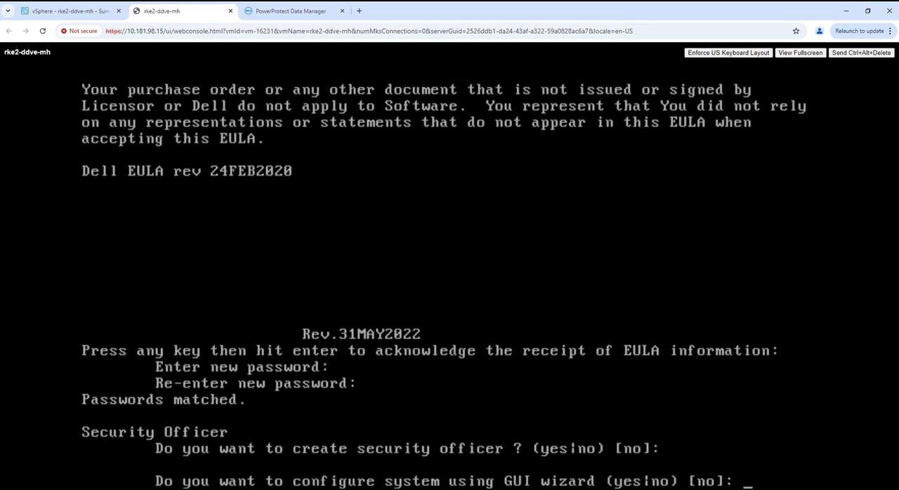
Decline the GUI wizard and start the network configuration in the console without DHCP for hostname, gateway and DNS
key(Return)
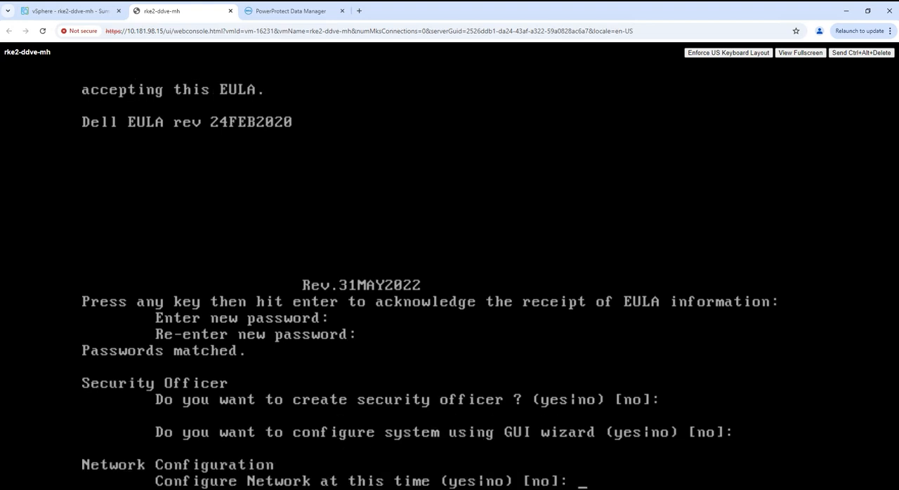
text(yes)
key(Return)
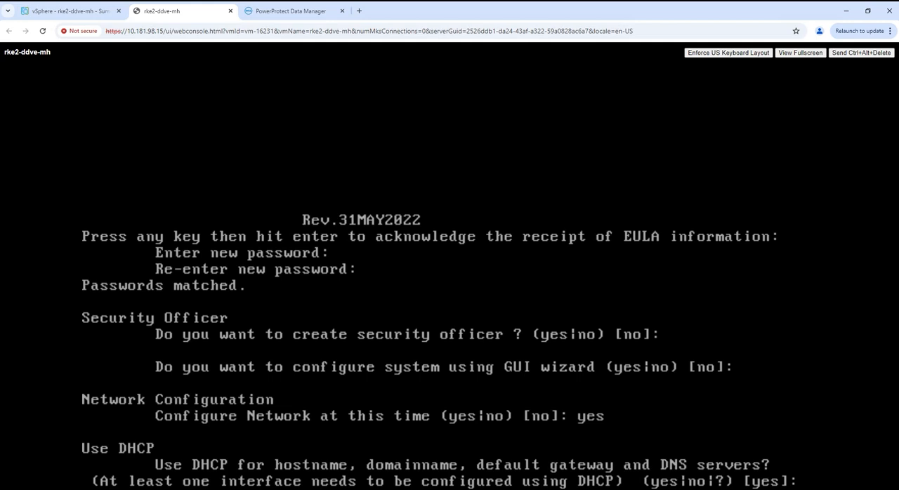
text(no)
key(Return)
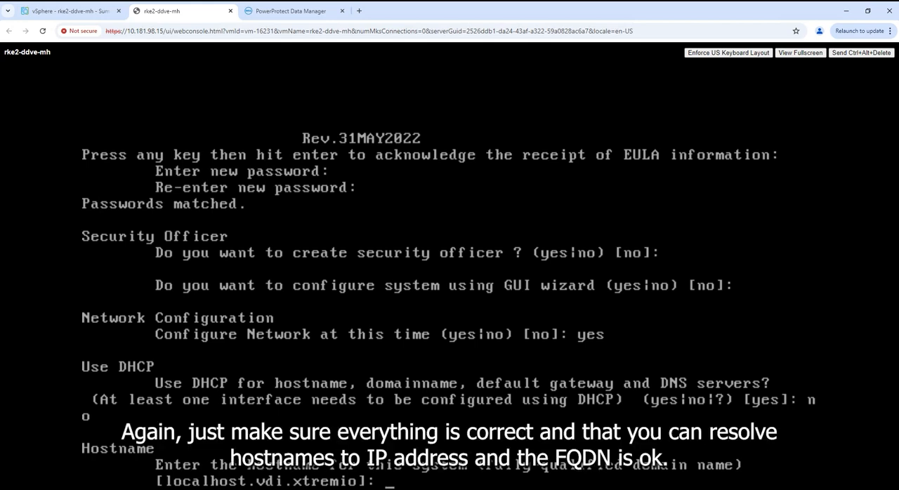
Set the system hostname to rke2-ddve-mh.vdi.xtremio and accept the default DNS domain name vdi.xtremio
text(r)
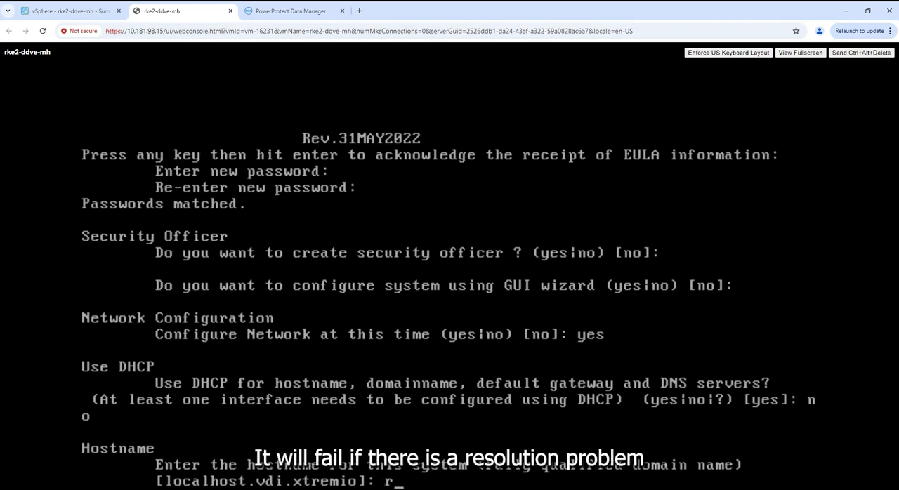
text(ke2-ddve)
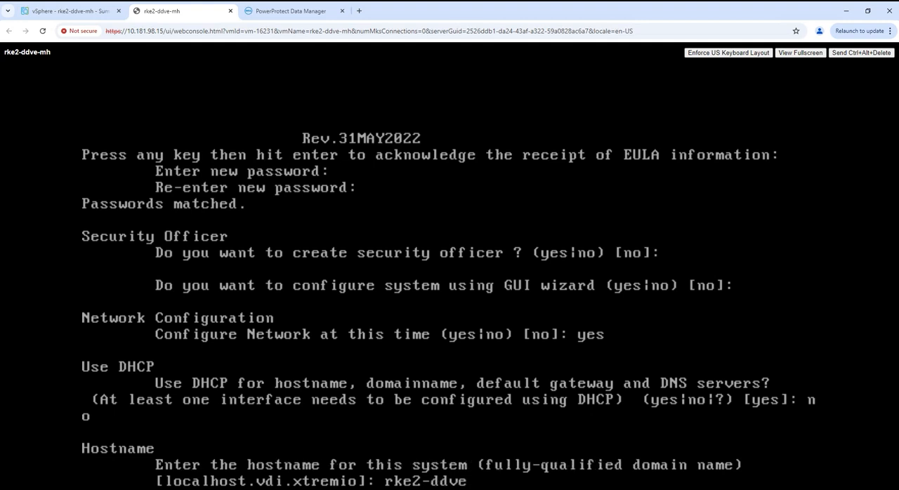
text(-mh)
text(.vdi)
text(.xtremi)
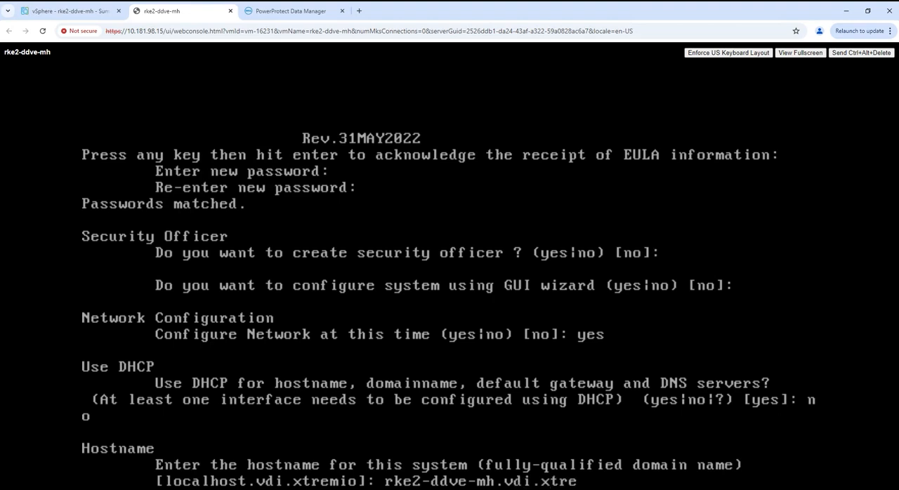
text(o)
key(Return)
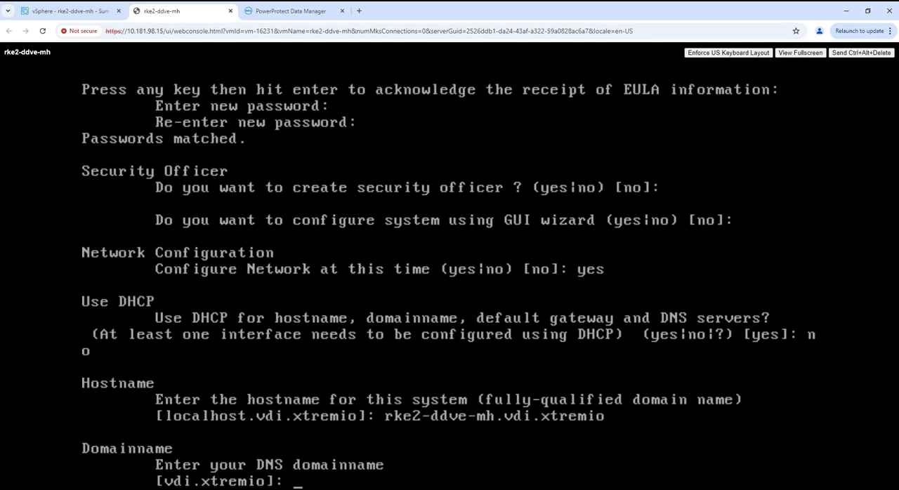
key(Return)
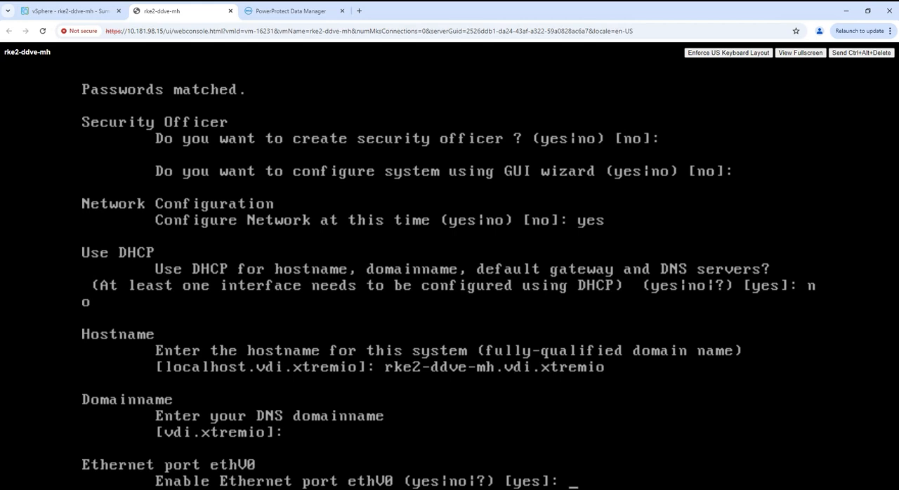
Enable Ethernet port ethV0 and turn down DHCP for it
text(yes)
key(Return)
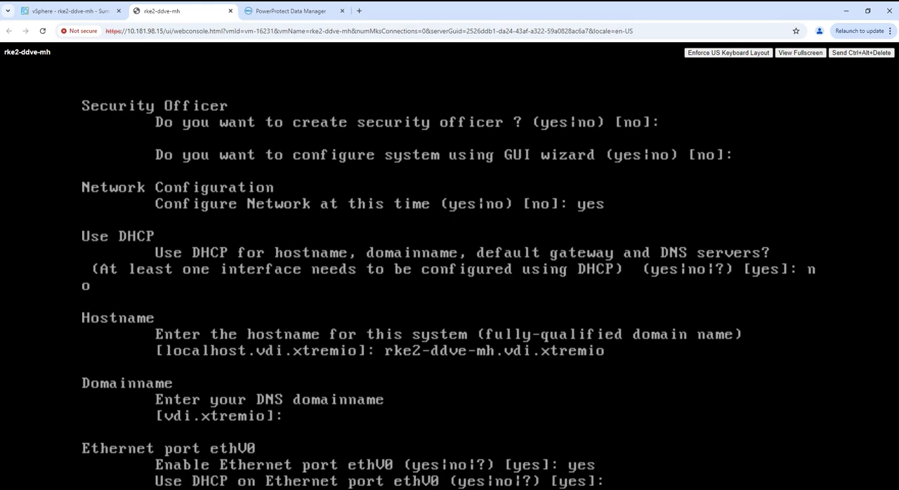
text(no)
key(Return)
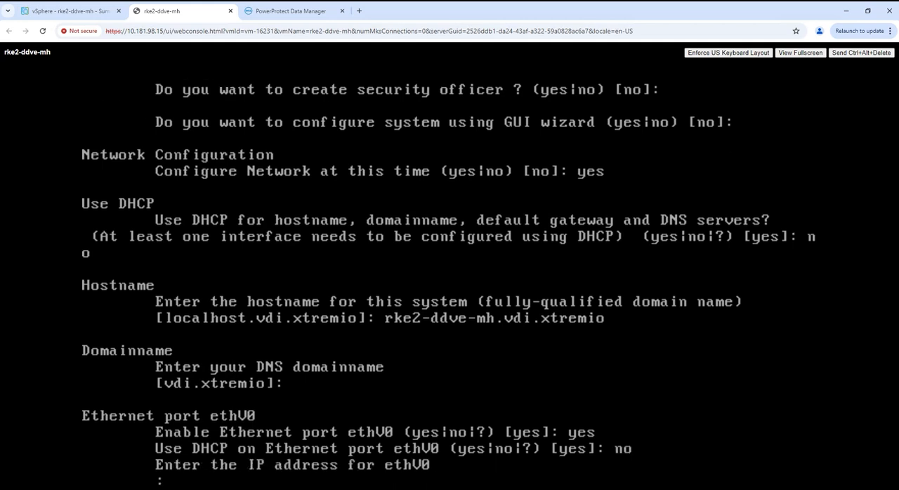
Assign ethV0 the IP address 10.181.99.246 with netmask 255.255.248.0
text(10.181.99.246)
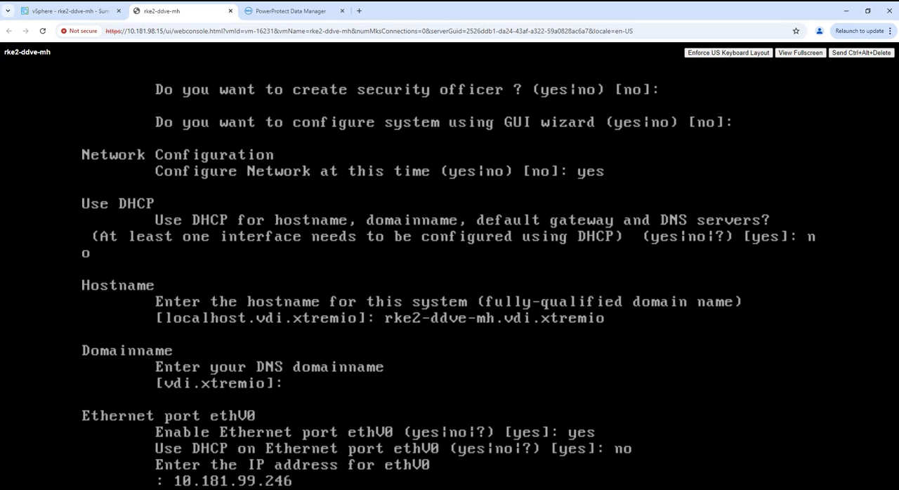
key(Return)
text(2)
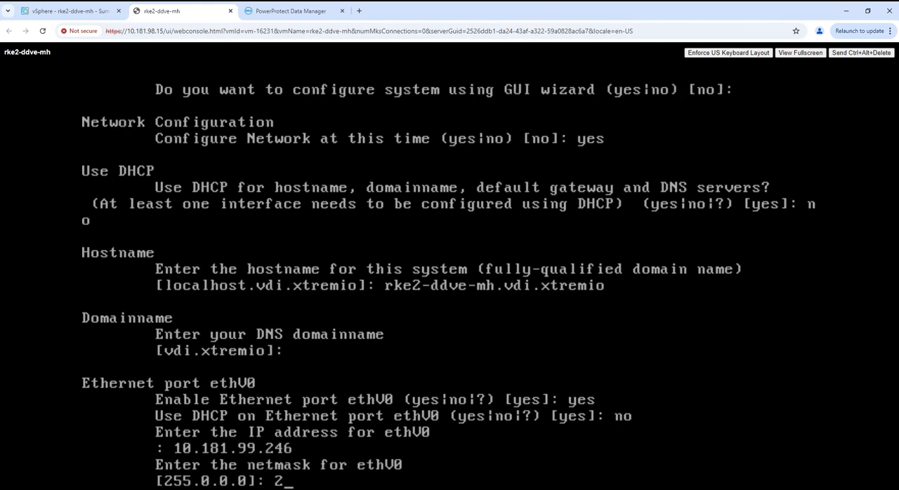
text(55.255.)
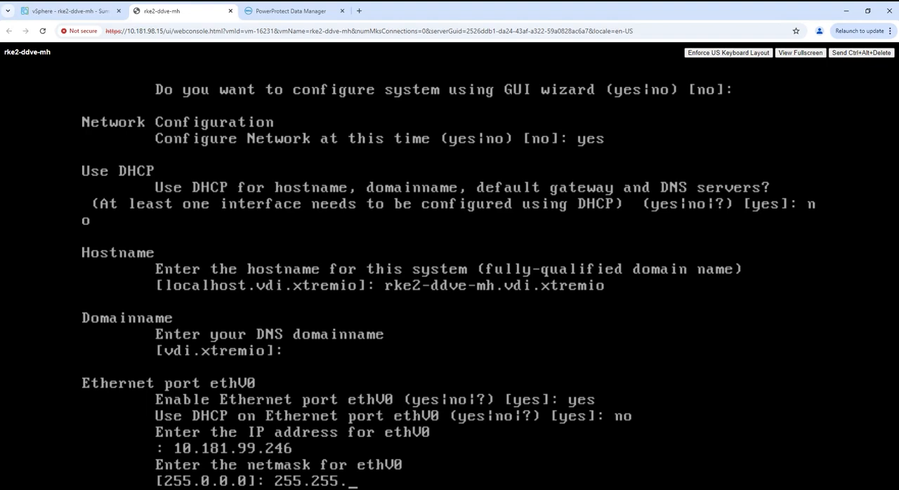
text(248.0)
key(Return)
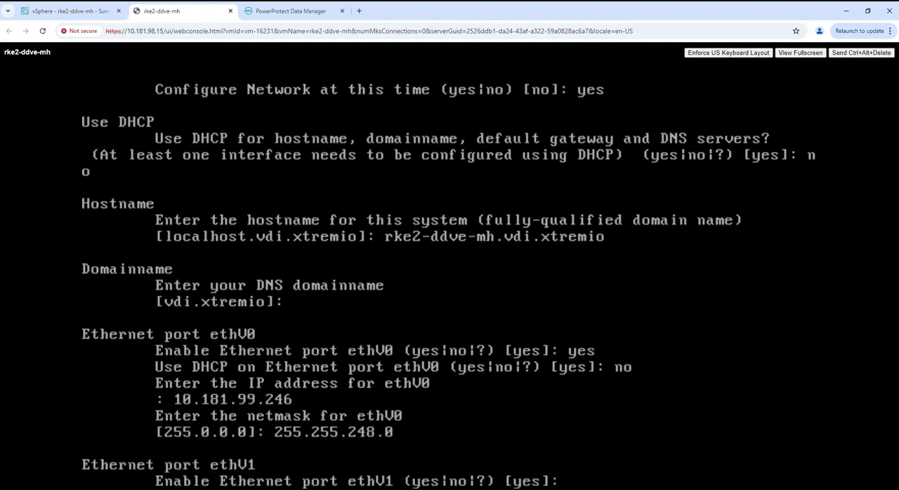
Leave ethV1 disabled and set the default gateway to 10.181.96.1, with the IPv6 gateway blank
text(no)
key(Return)
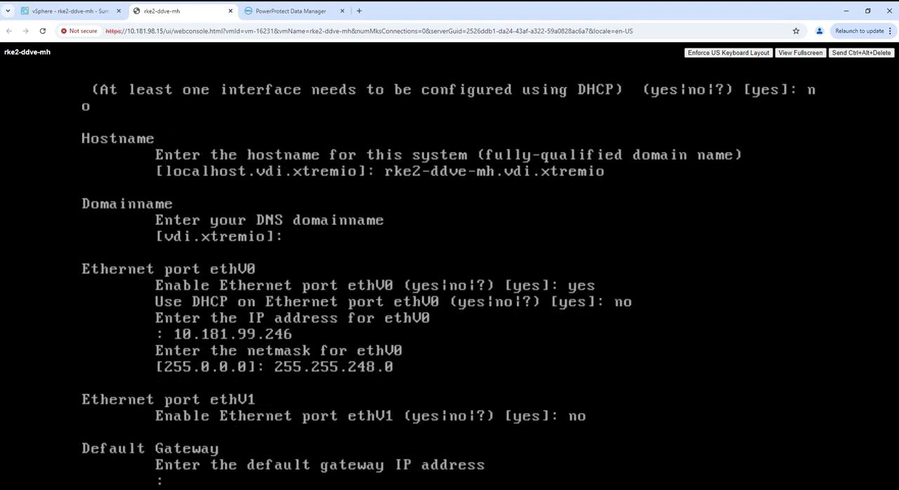
text(10.181.96)
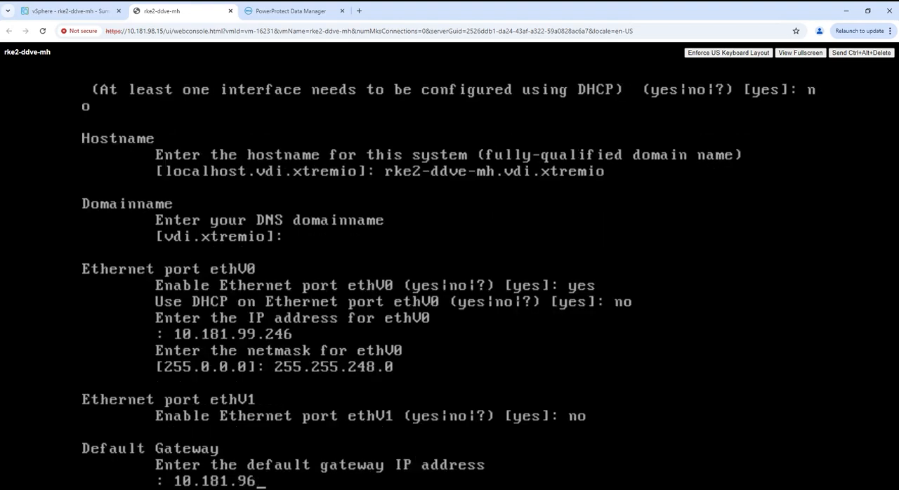
text(.1)
key(Return)
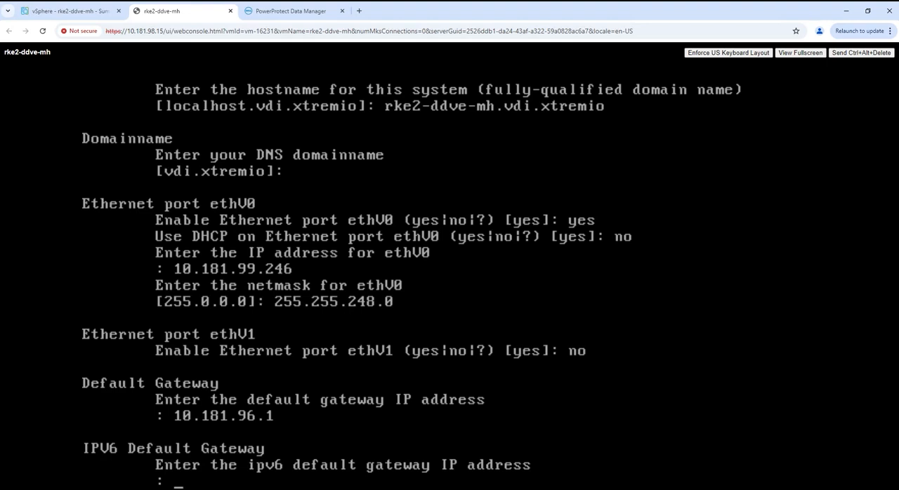
key(Return)
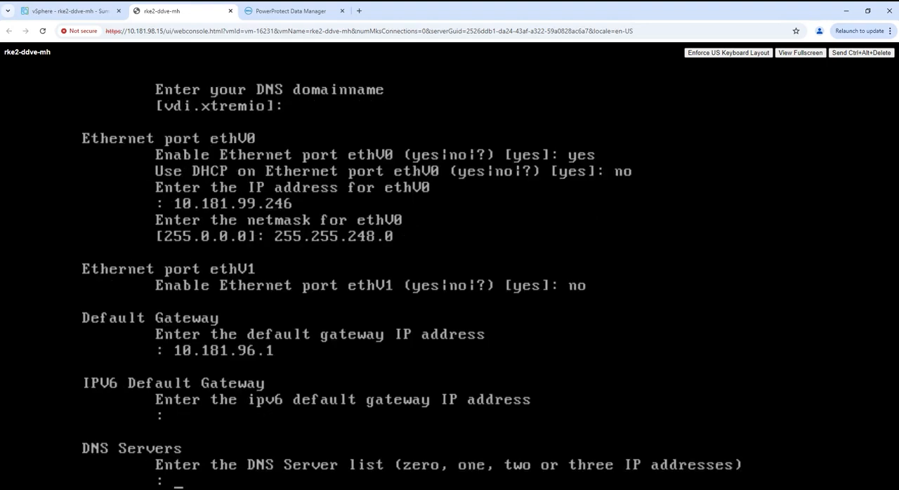
Set the DNS server to 10.181.98.5 and save the pending network settings
text(10.181.98.5)
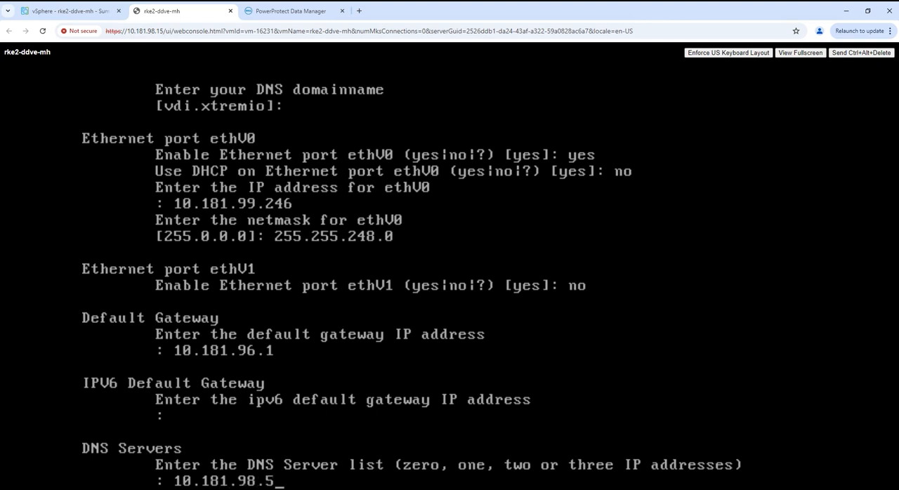
key(Return)
text(Save)
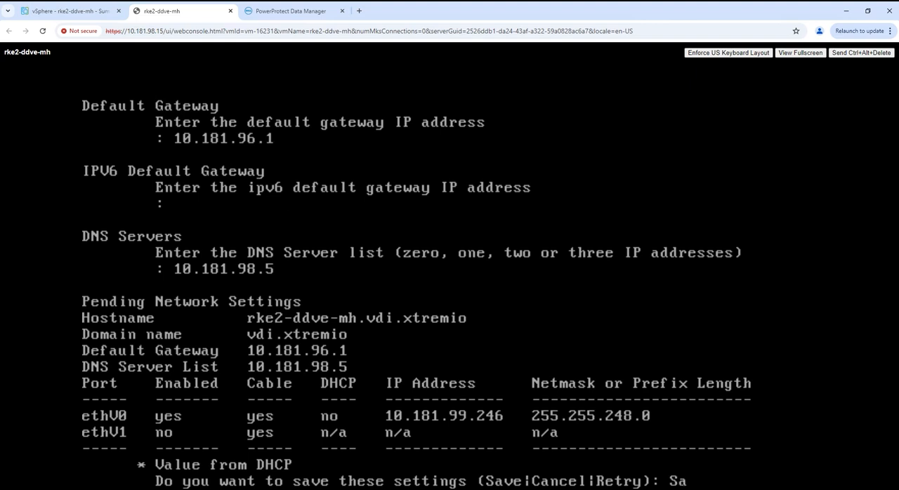
key(Return)
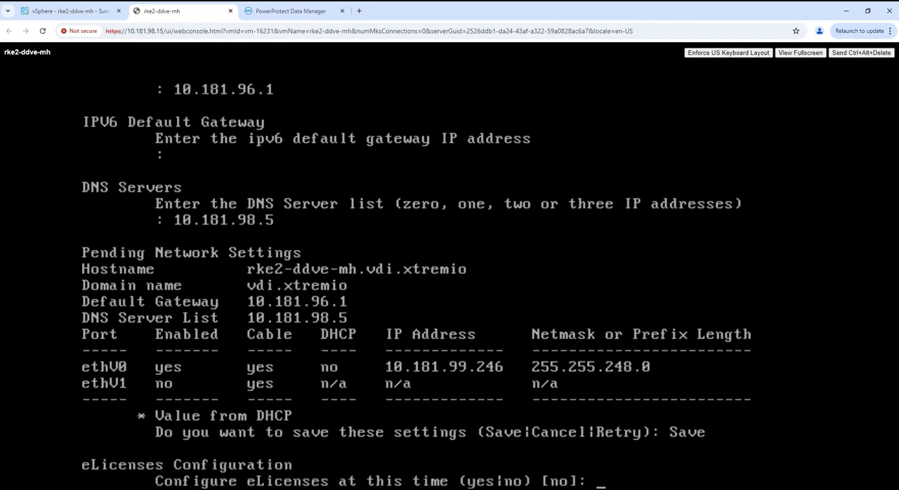
Decline the eLicenses configuration and the system configuration to finish the console setup
key(Return)
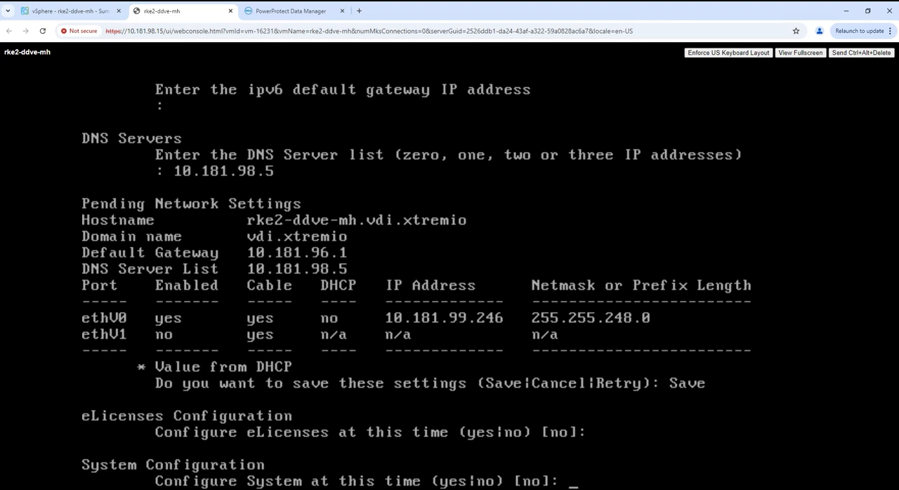
text(no)
key(Return)
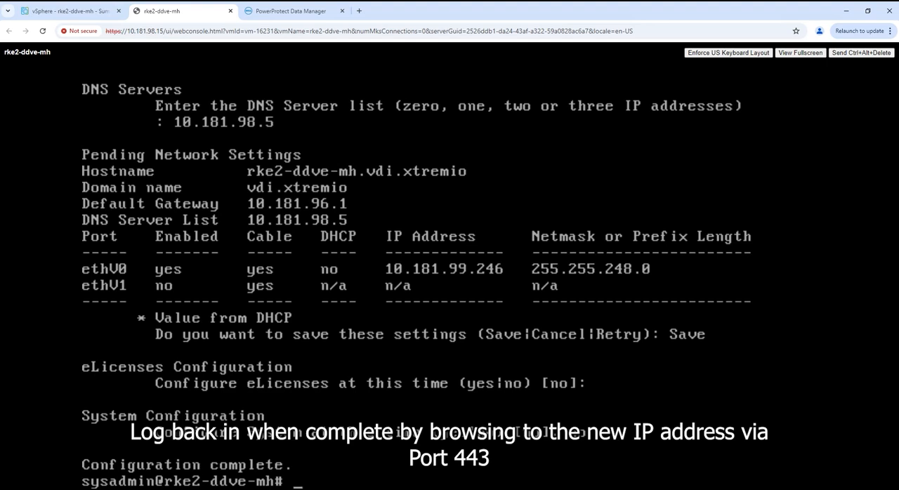
Open rke2-ddve-mh.vdi.xtremio in a new browser tab and proceed despite the untrusted certificate
click(358, 11)
click(144, 32)
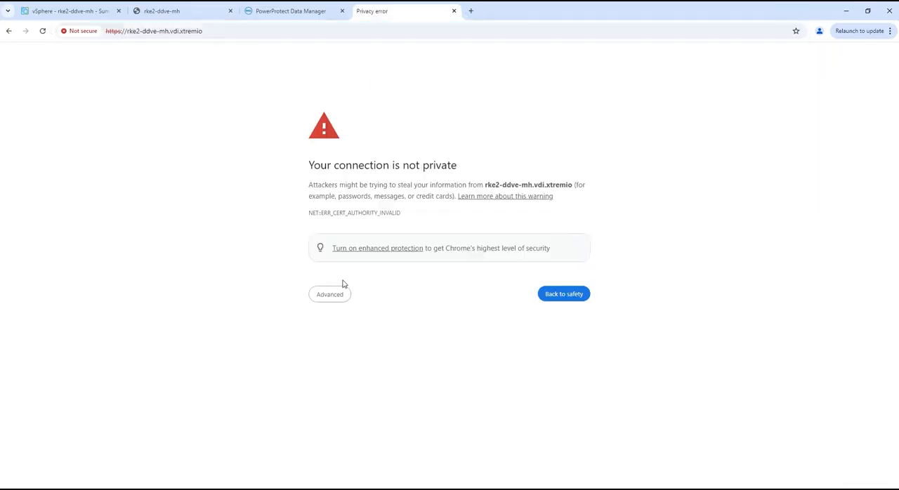
click(340, 300)
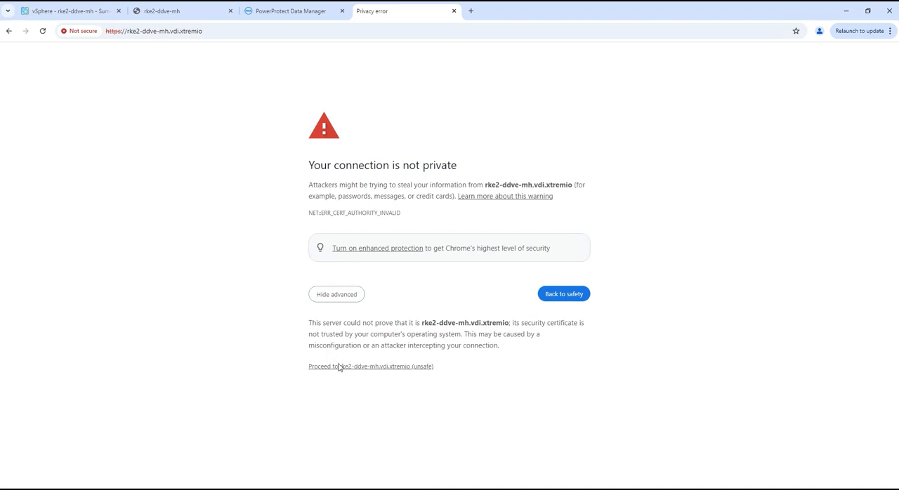
click(338, 366)
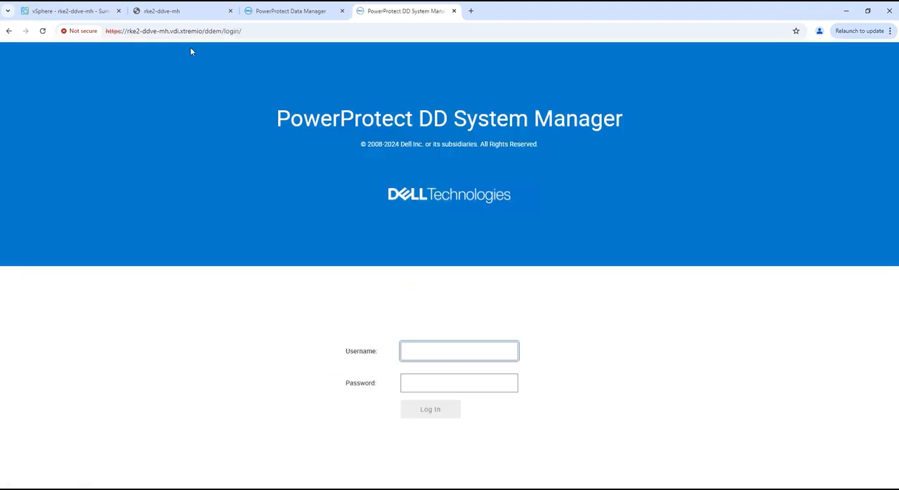
Log in to PowerProtect DD System Manager as sysadmin with the account password
click(424, 351)
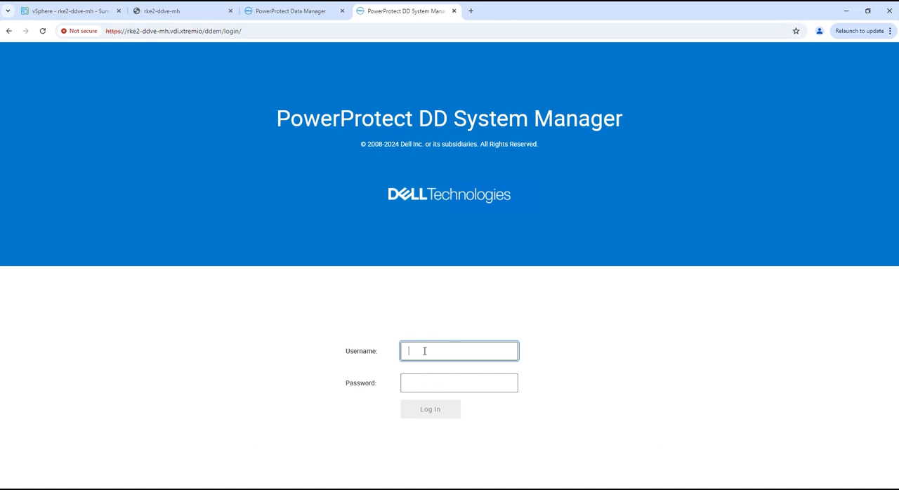
text(sysadmin)
key(Tab)
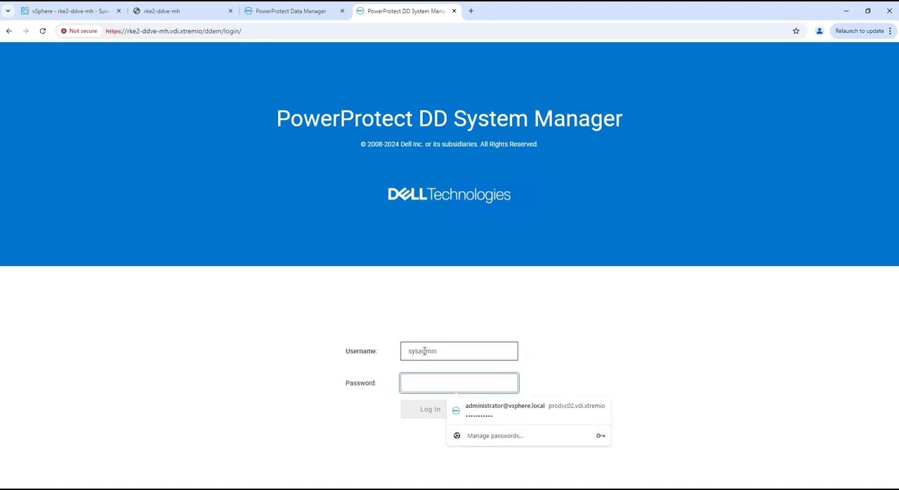
text(••••••)
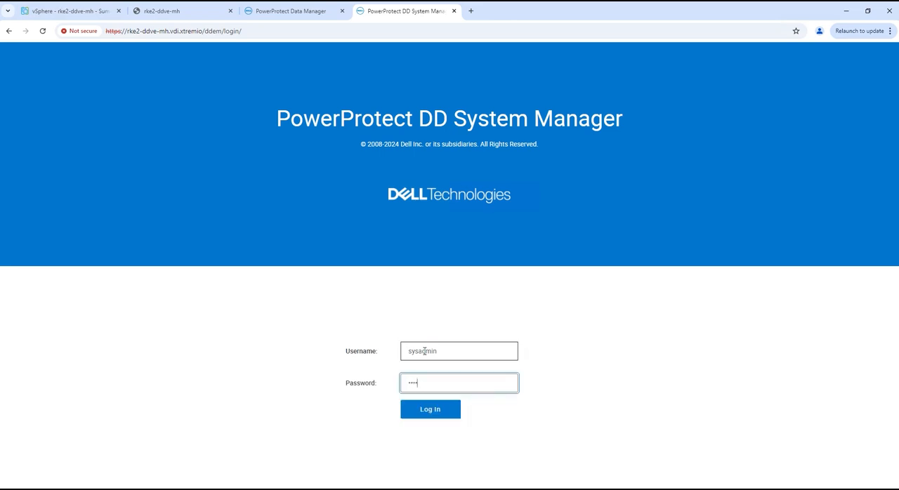
text(•••••)
key(Return)
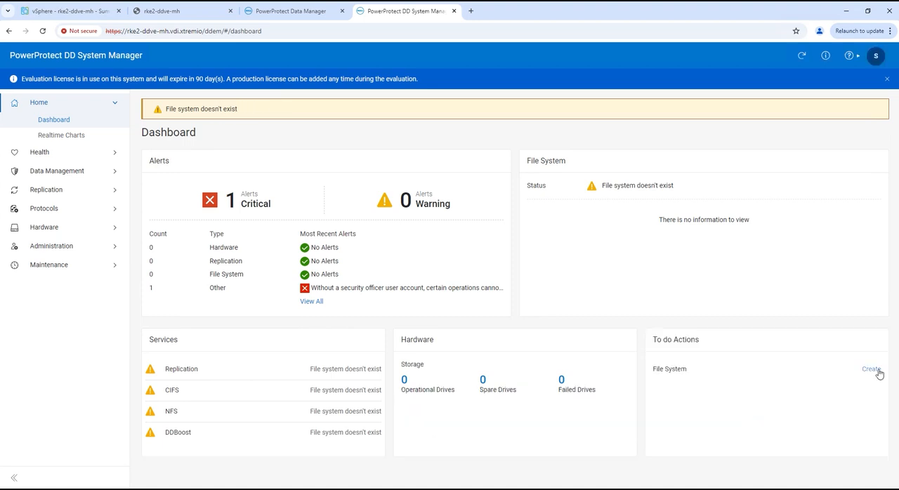
Start creating a file system and add device dev3 to its active tier
click(871, 369)
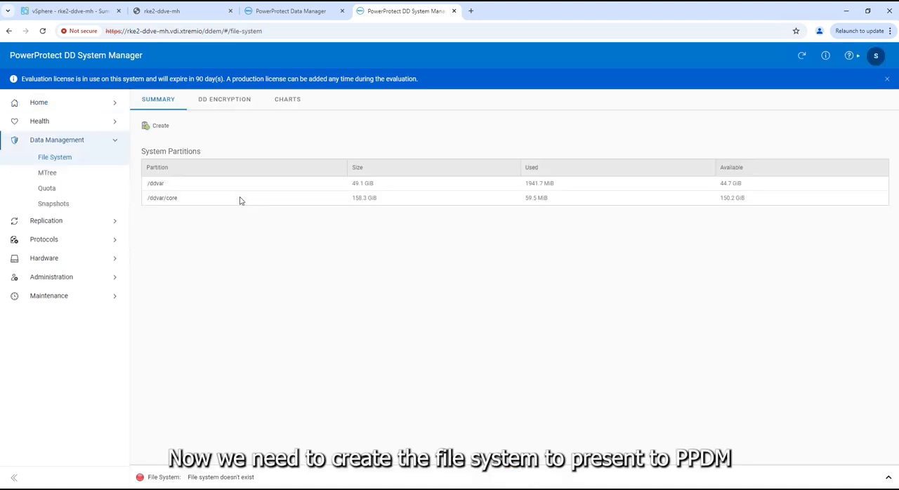
click(157, 127)
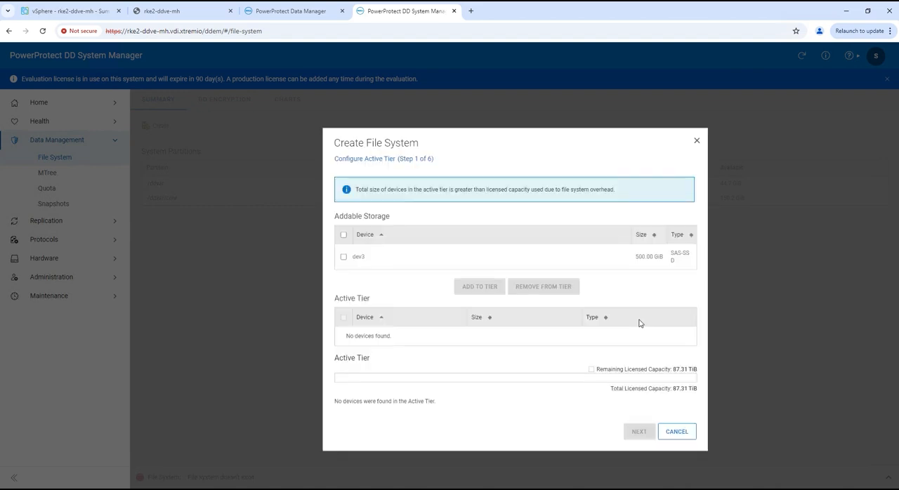
click(343, 257)
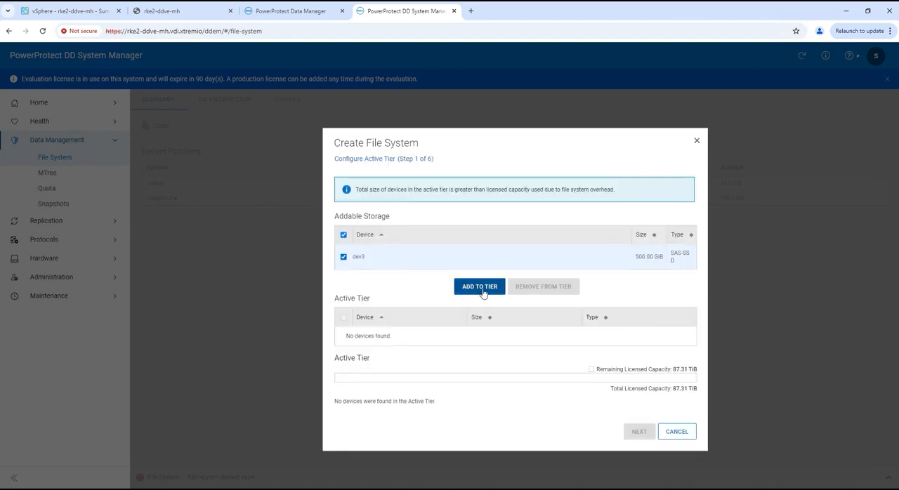
click(483, 288)
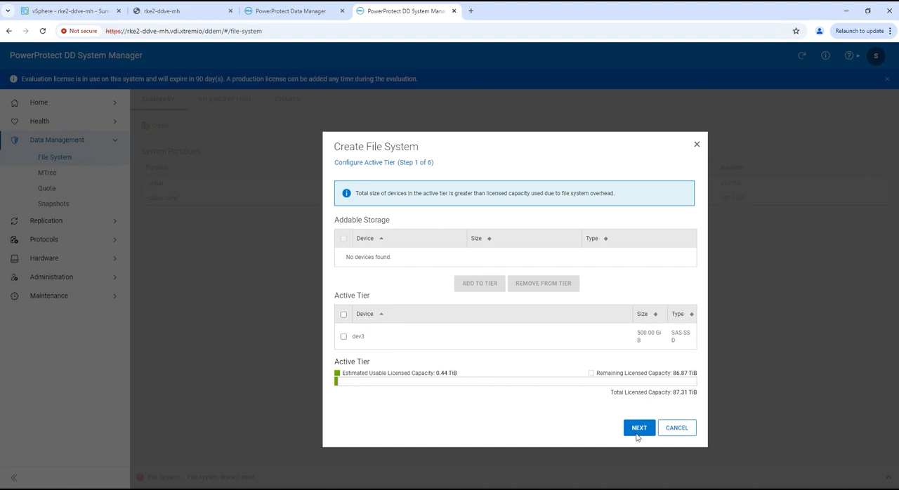
click(638, 428)
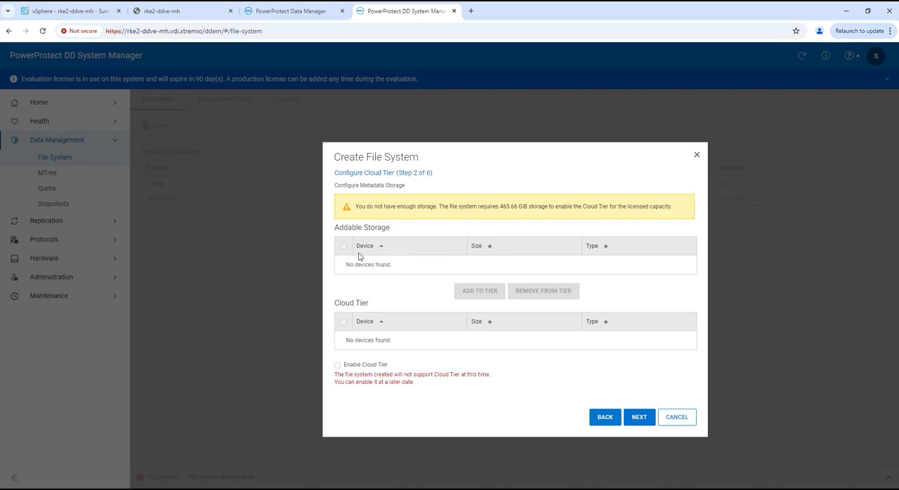
Leave the cloud and cache tiers unconfigured and run the deployment assessment for using only DD Boost for backup
click(637, 418)
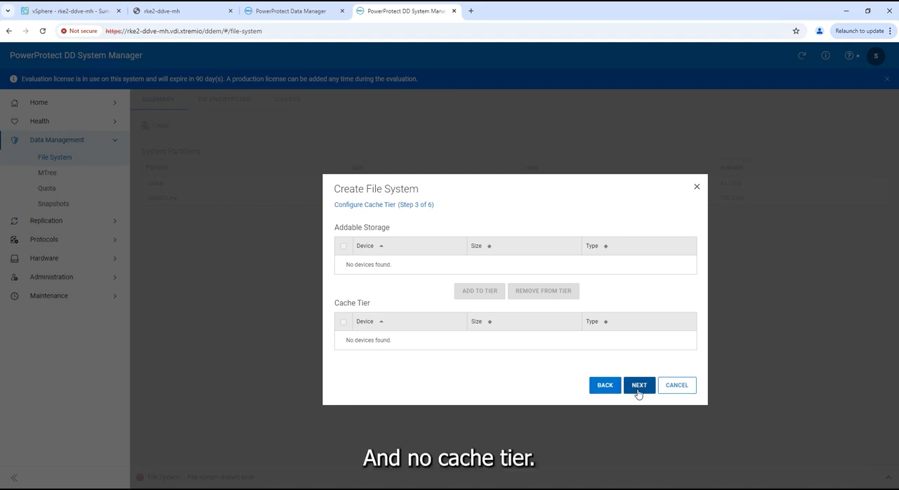
click(637, 391)
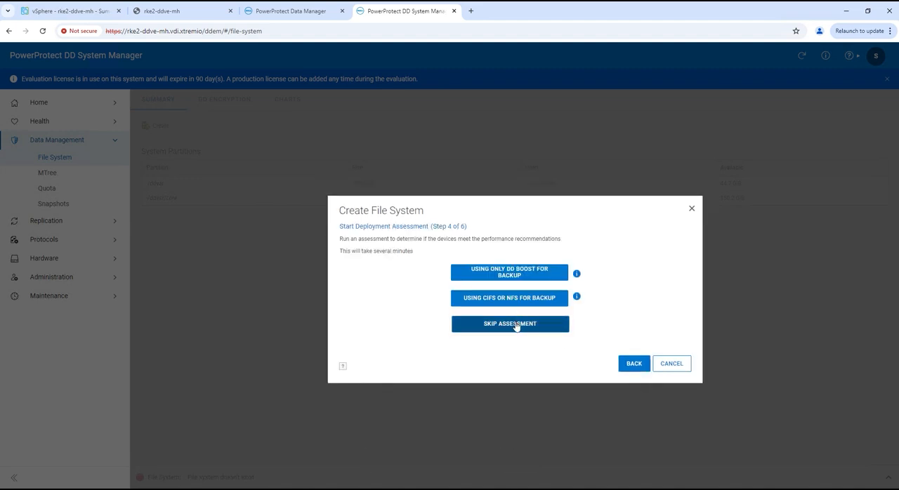
click(520, 272)
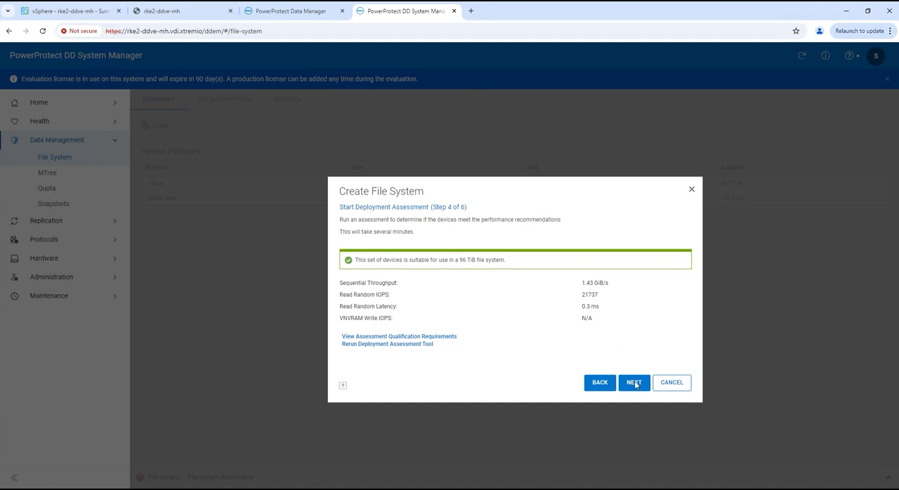
Accept the assessment and create the file system, keeping it set to be enabled after creation
click(634, 384)
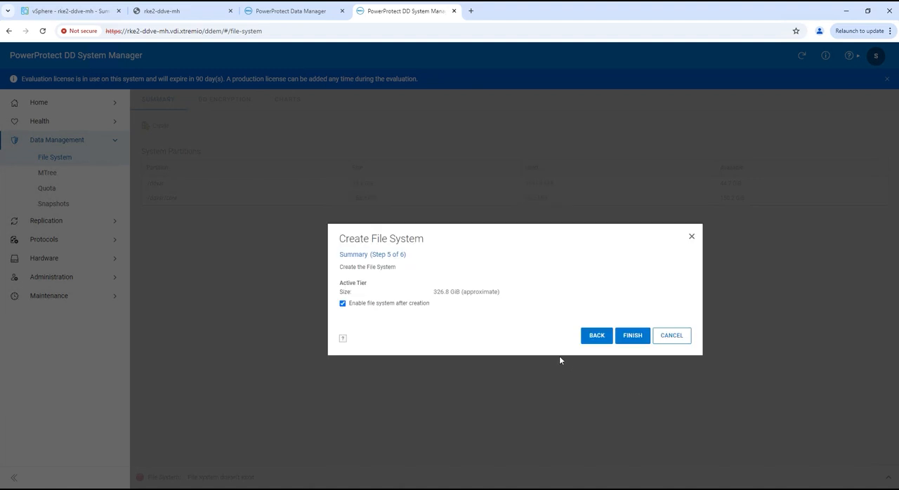
click(631, 336)
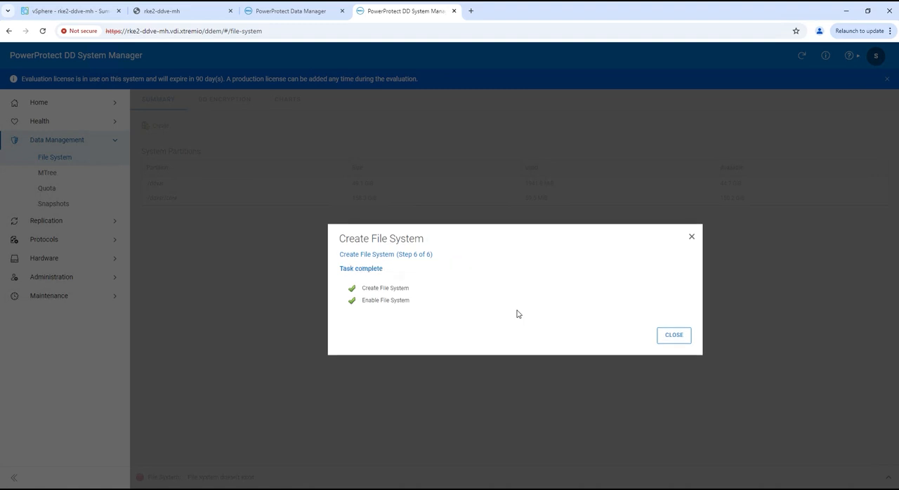
click(674, 336)
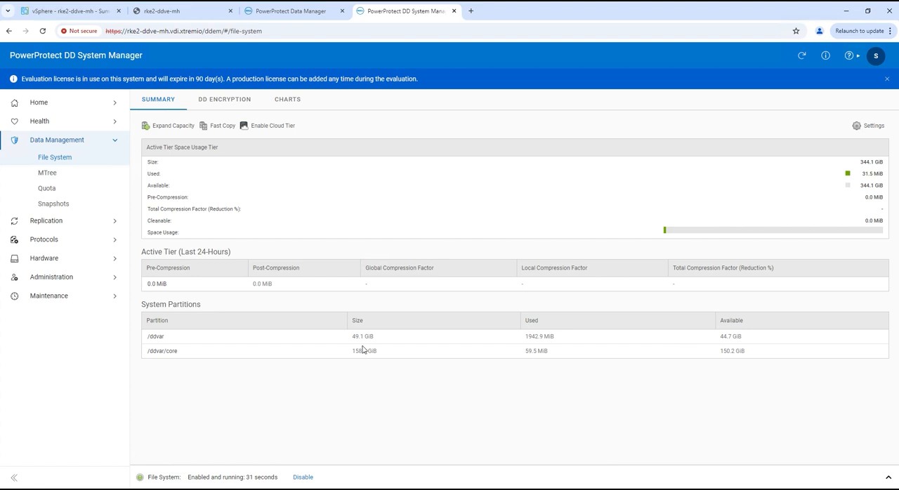
Enable the DD Boost protocol and review the MTree, CIFS and NFS pages
click(47, 173)
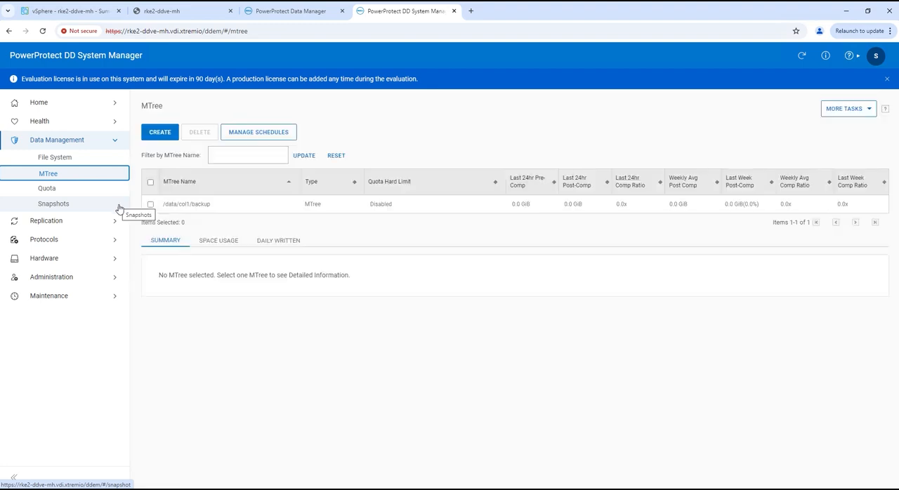
click(73, 243)
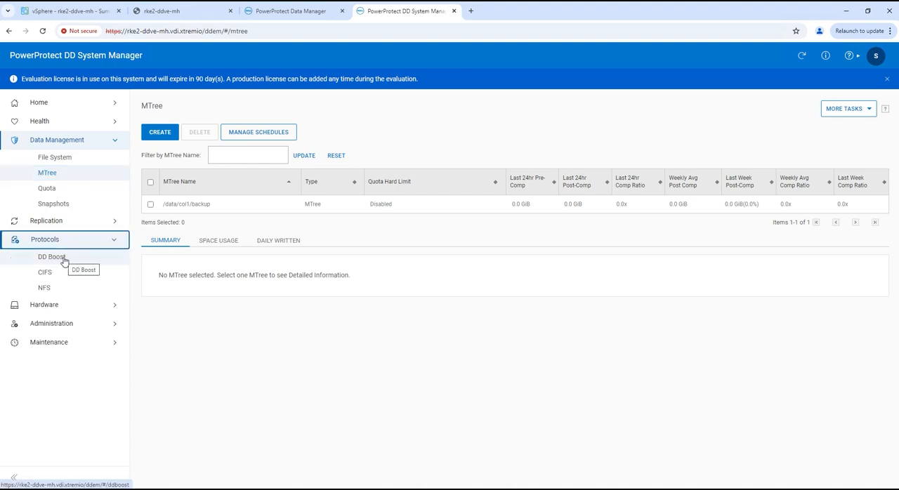
click(51, 257)
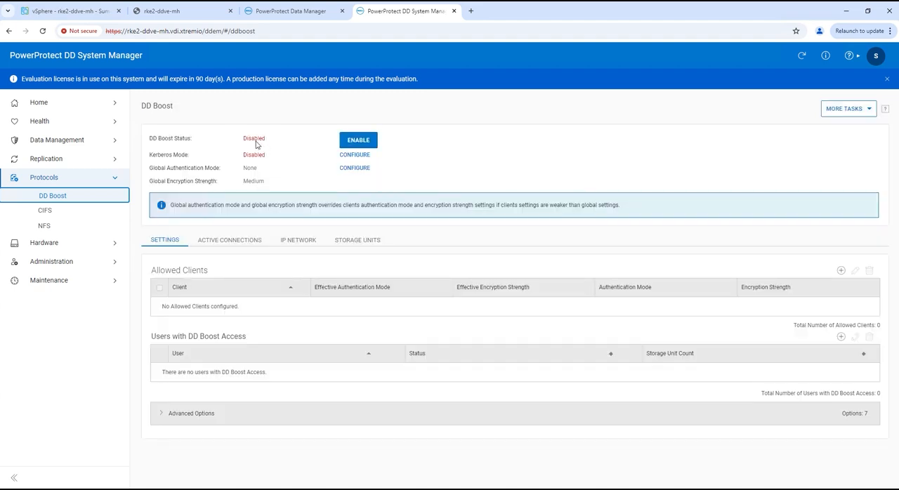
click(357, 141)
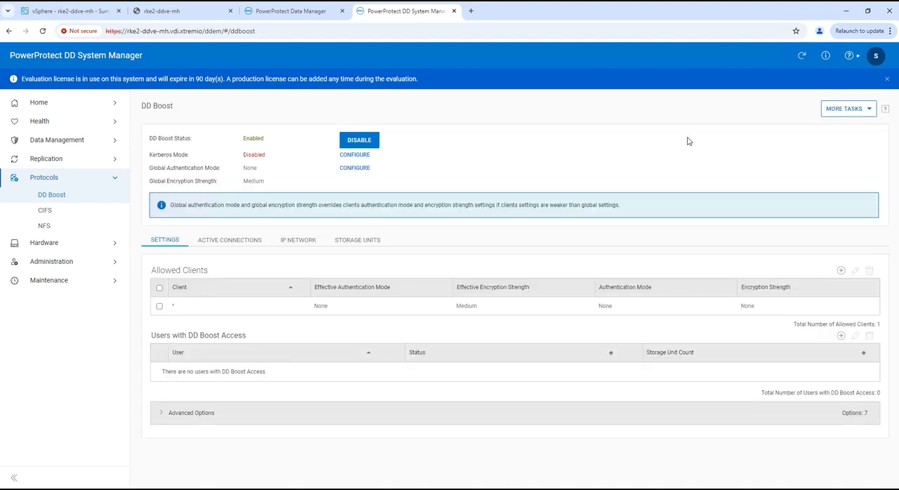
click(56, 212)
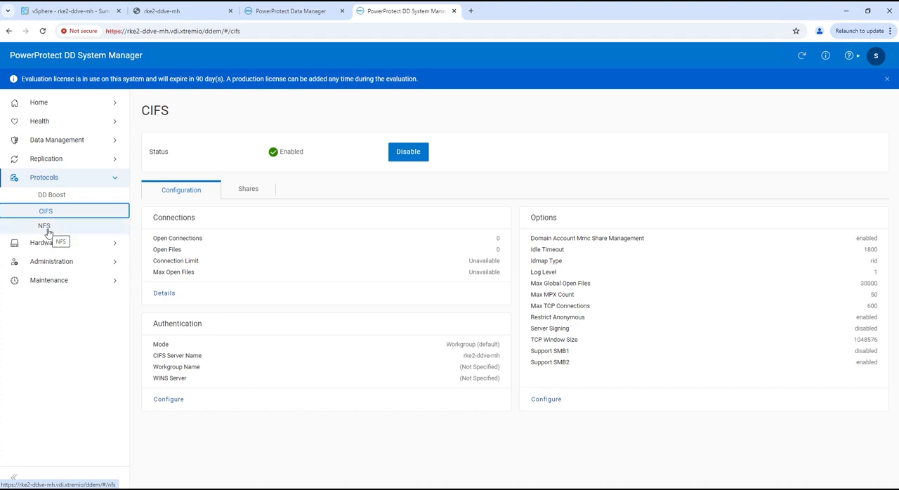
click(45, 226)
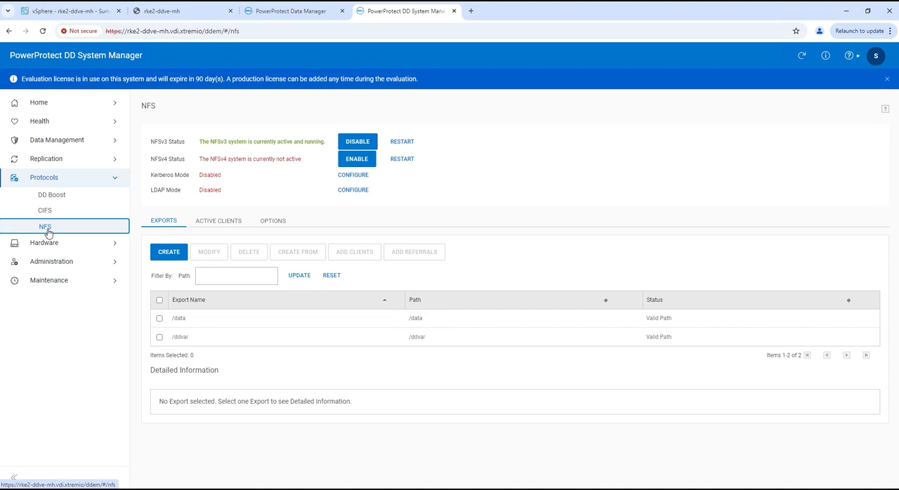
Switch to PowerProtect Data Manager and start adding a Data Manager DD System as protection storage, named rke2-ddve
click(314, 12)
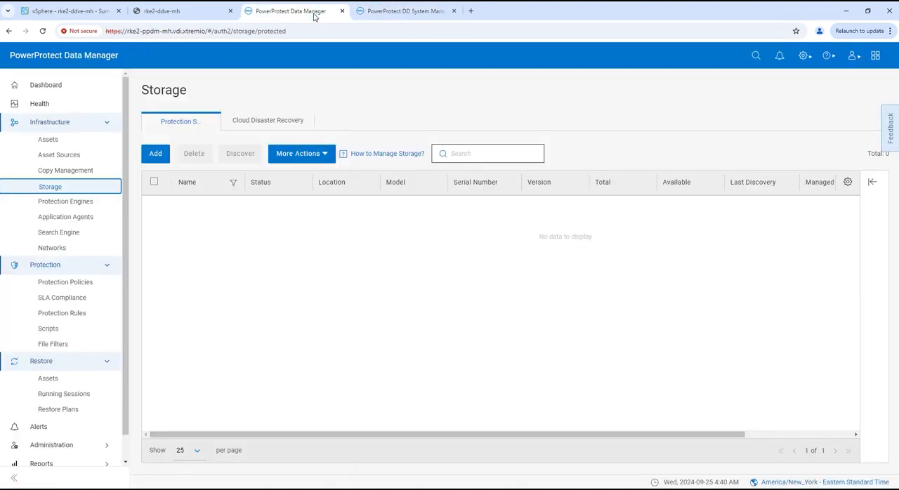
click(46, 85)
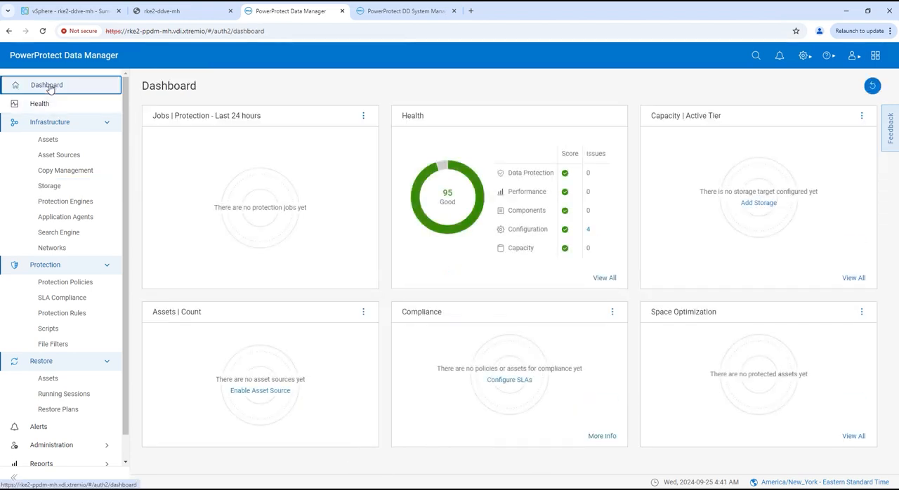
click(46, 186)
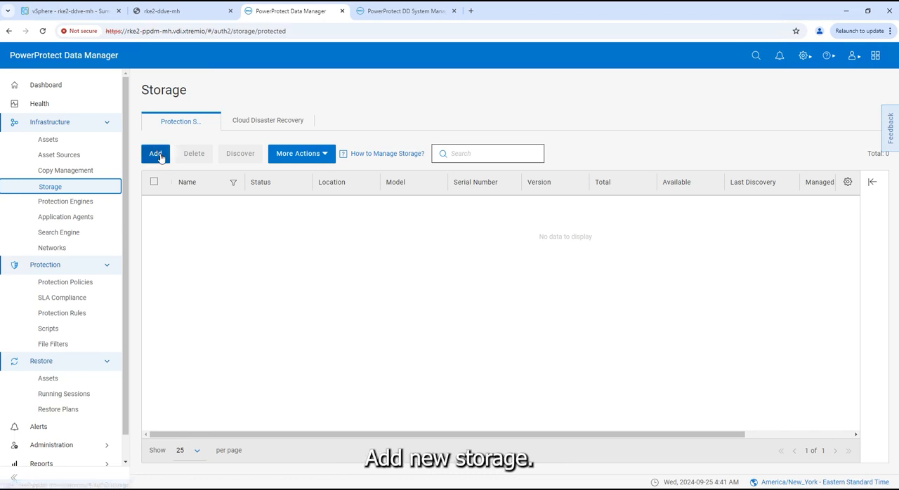
click(156, 154)
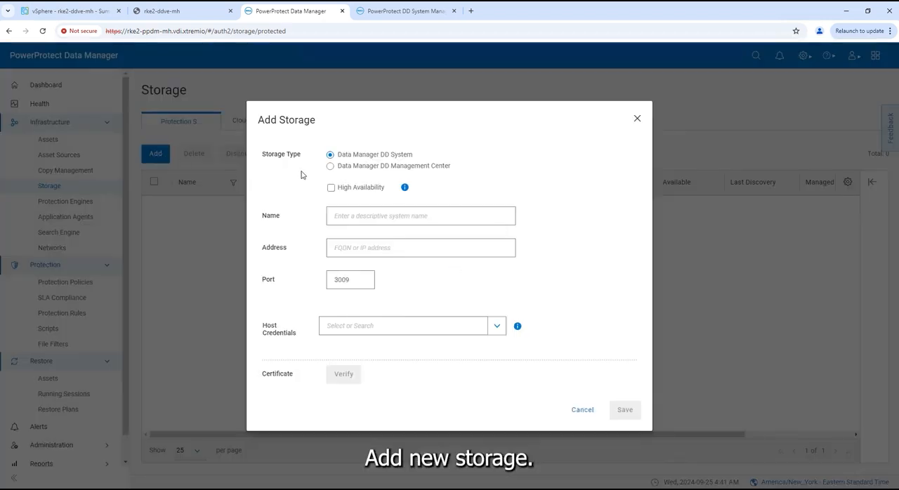
click(342, 217)
text(rke)
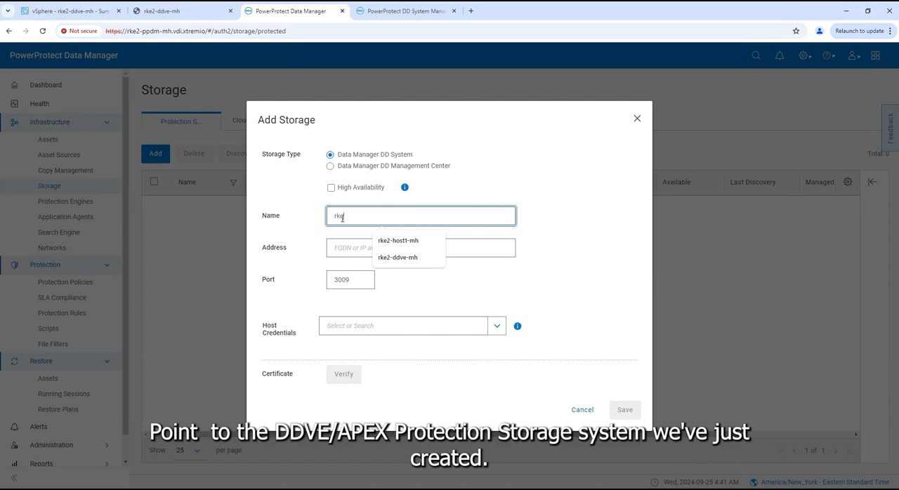
text(2-ddve)
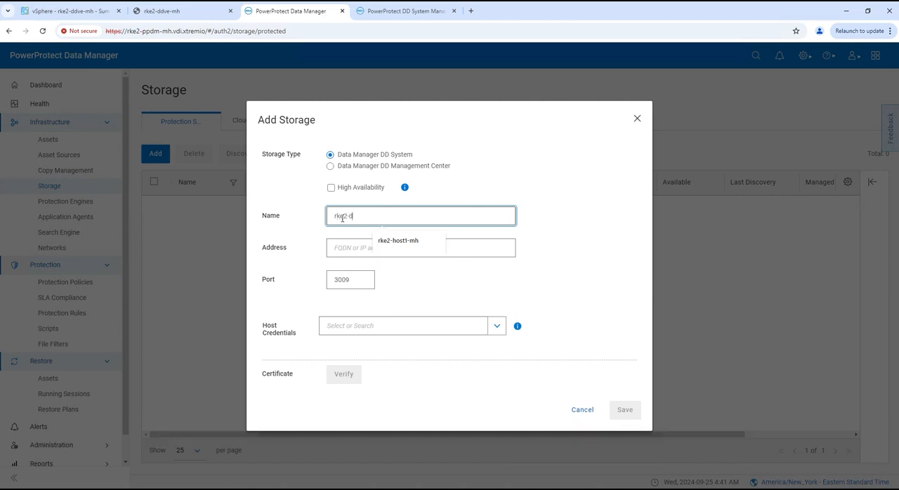
Set the new storage system's address to rke2-ddve-mh.vdi.xtremio
click(357, 247)
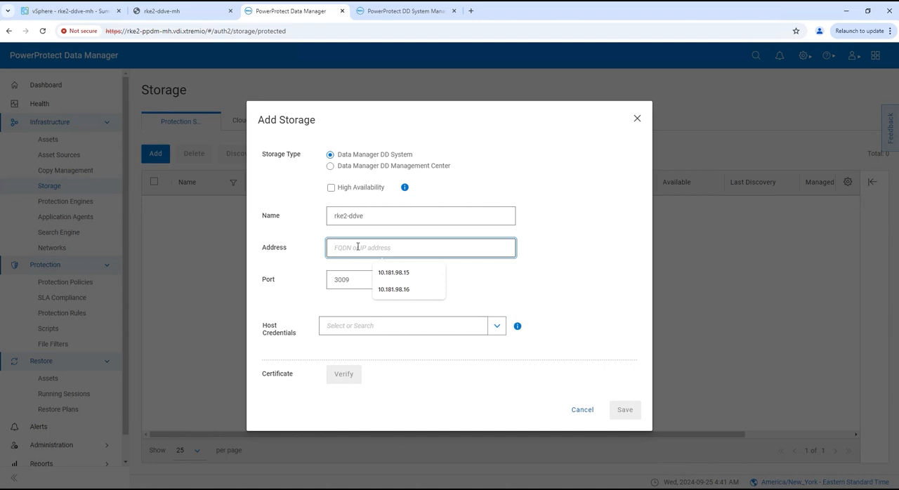
text(rke)
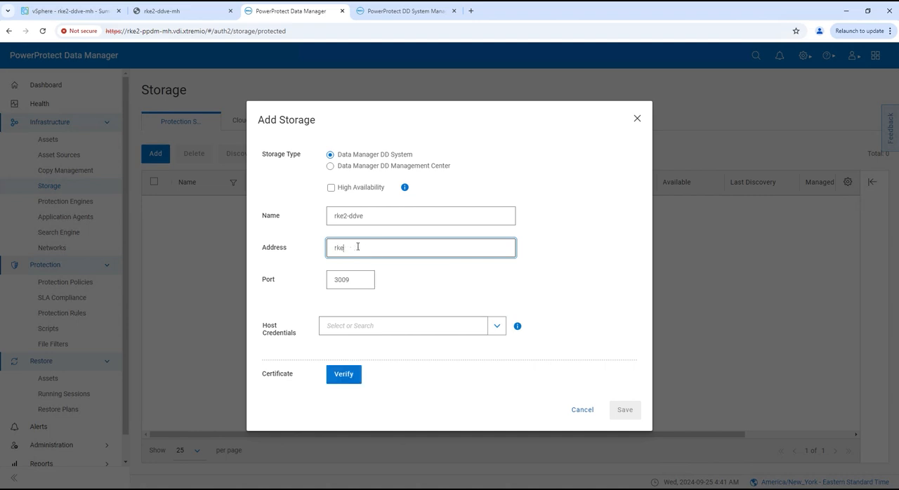
text(2-ddve-mh.vdi.xtremio)
Add new host credentials named sysadmin with user name sysadmin, enter the account password, and save them for the storage system
click(496, 328)
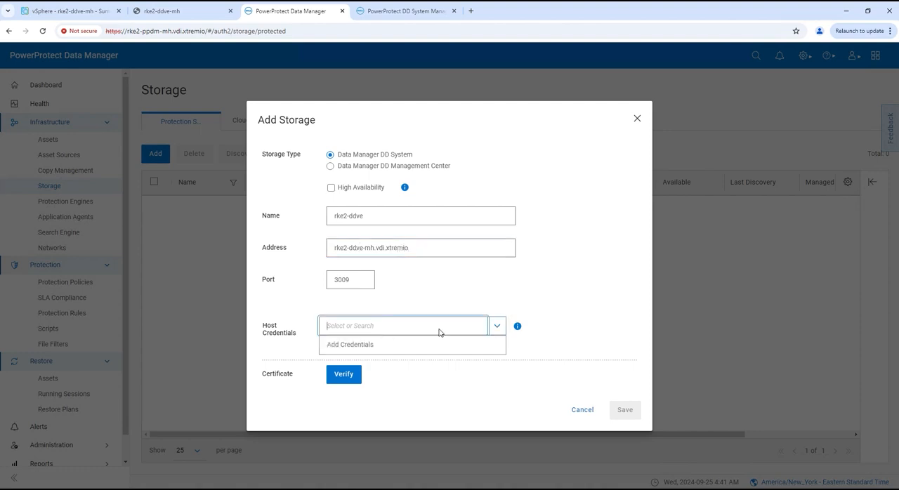
click(411, 349)
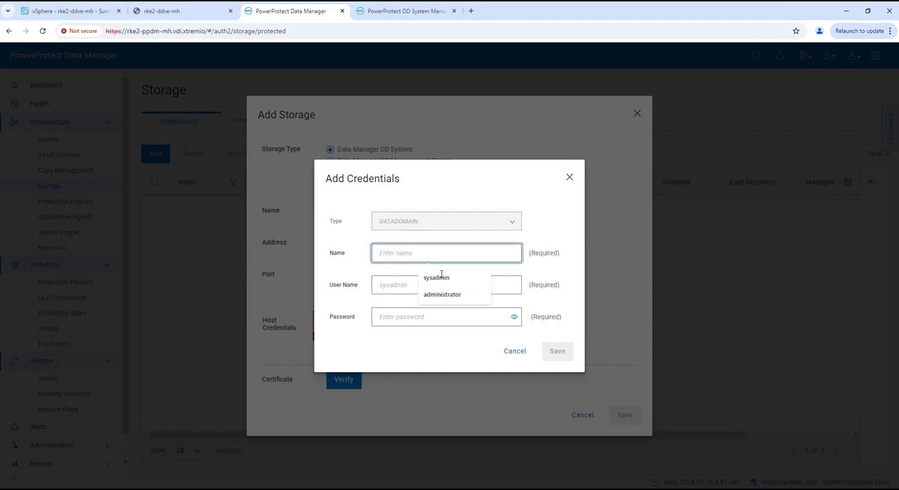
click(441, 278)
click(387, 287)
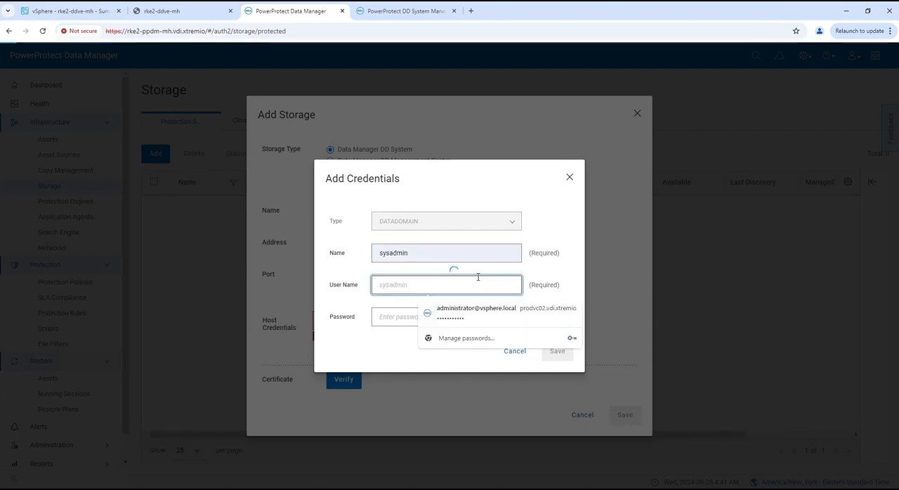
text(sysadmin)
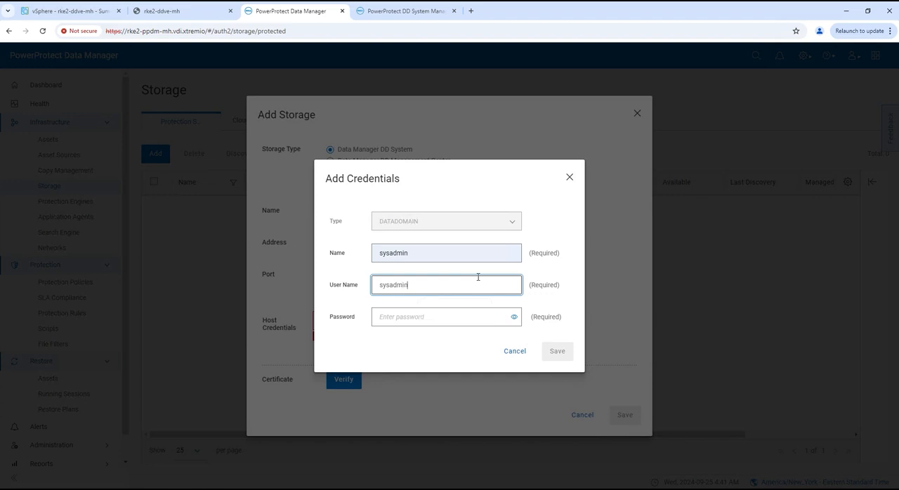
key(Tab)
text(••)
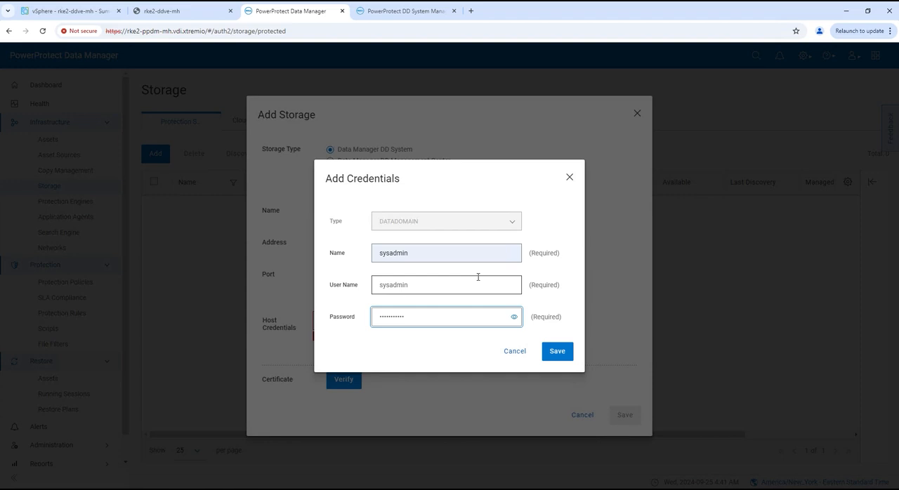
click(561, 354)
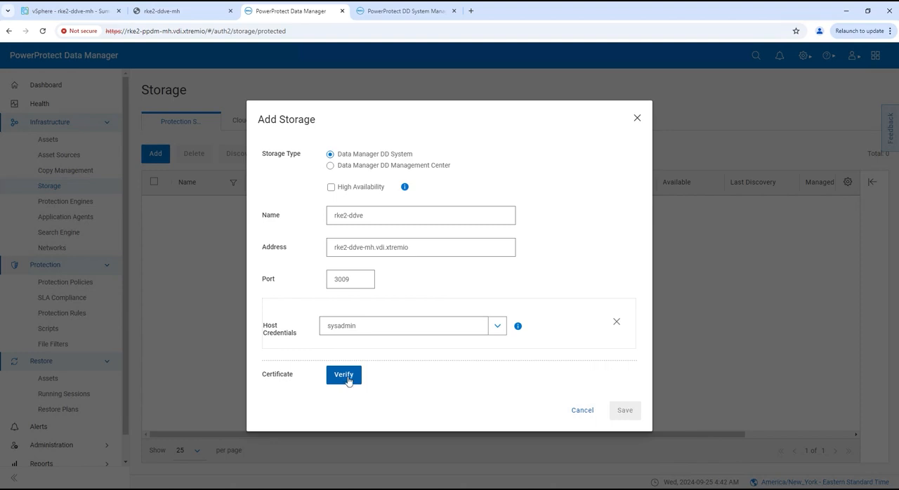
Verify and accept the certificate of rke2-ddve-mh.vdi.xtremio, and save the new protection storage
click(346, 375)
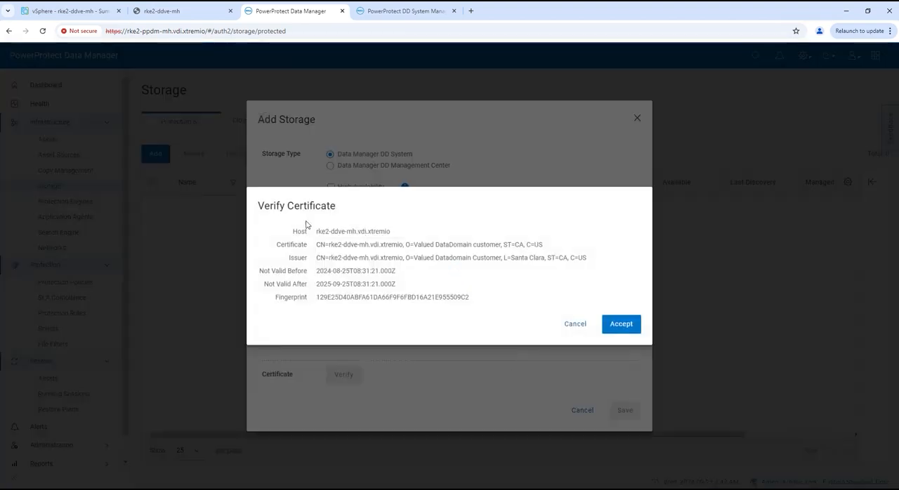
click(620, 324)
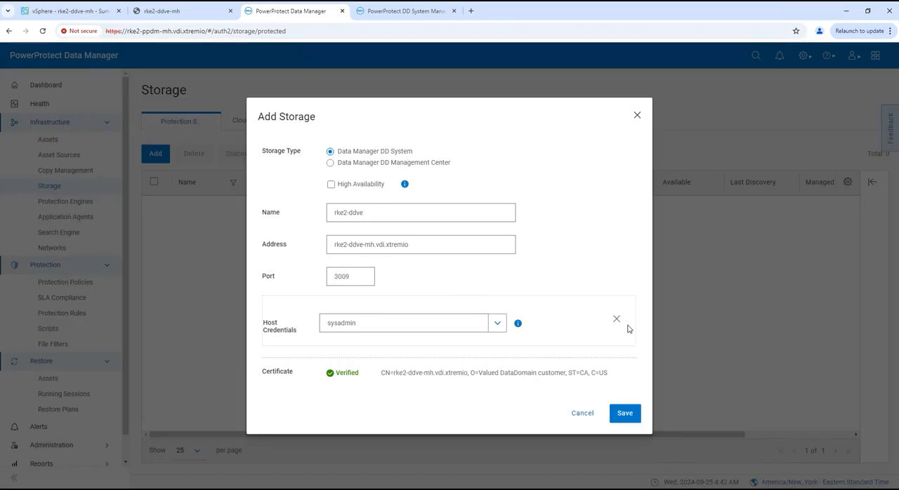
click(629, 415)
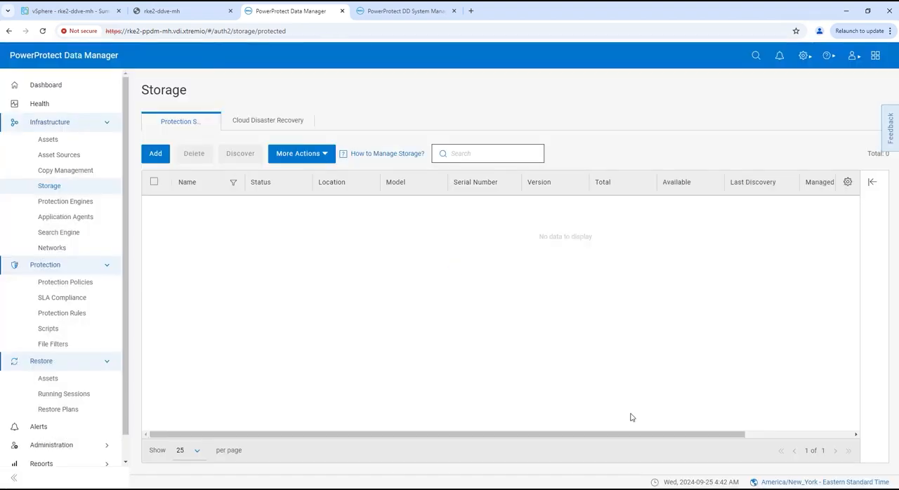
Review the asset, protection and system jobs, widening the Description column of the system jobs list to read the descriptions
drag(127, 356, 126, 400)
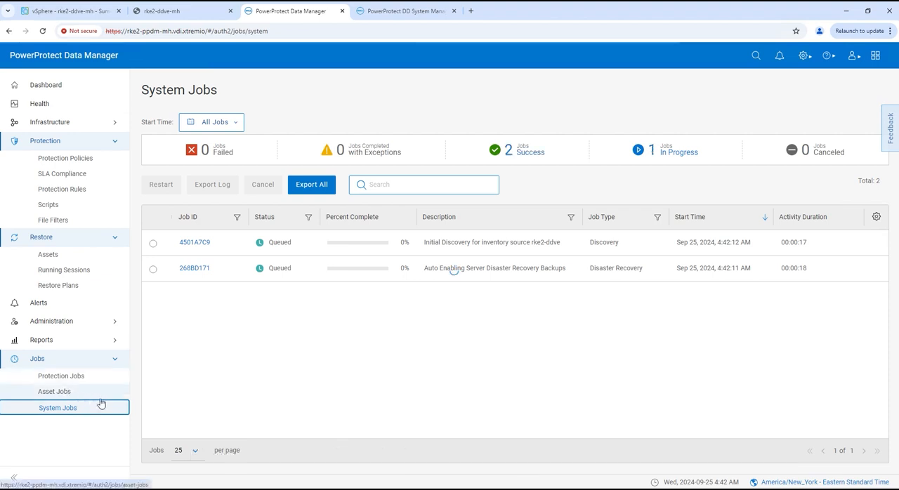
click(69, 394)
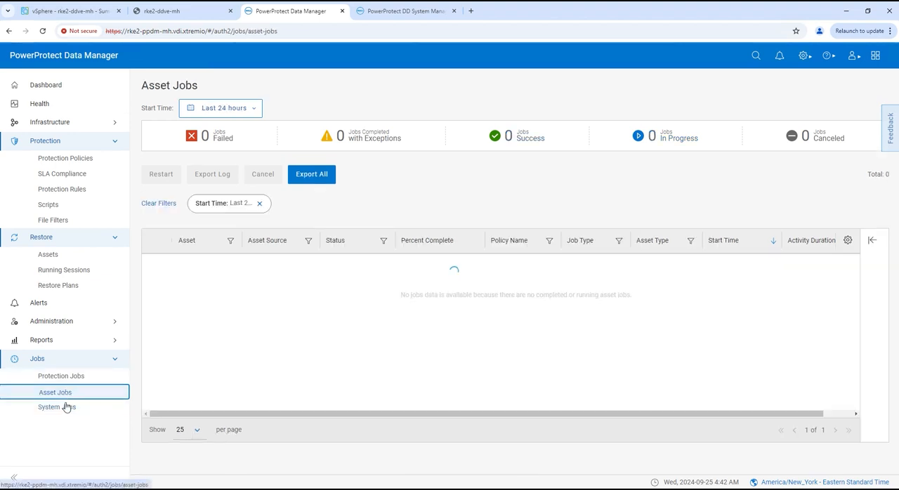
click(61, 376)
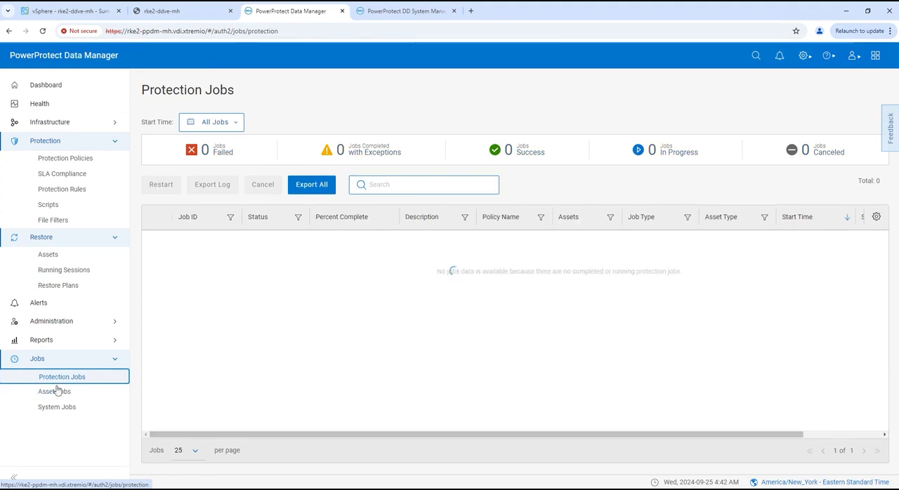
click(59, 408)
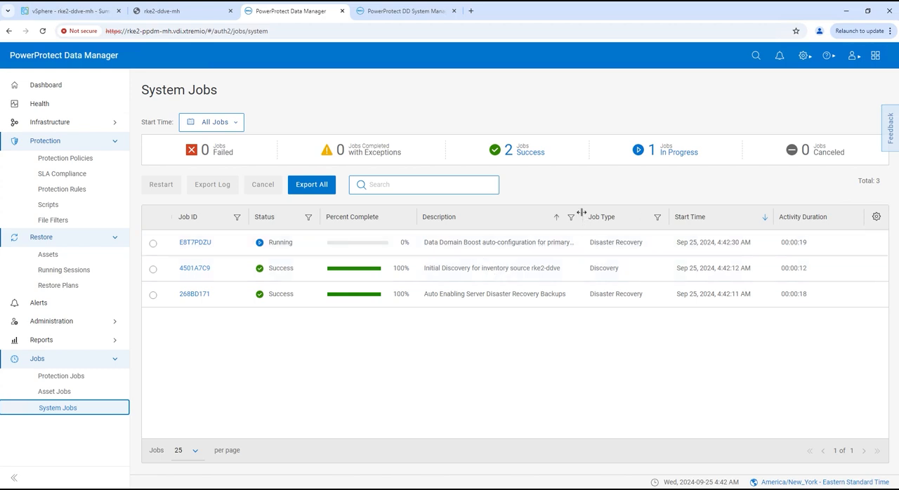
drag(581, 212, 632, 217)
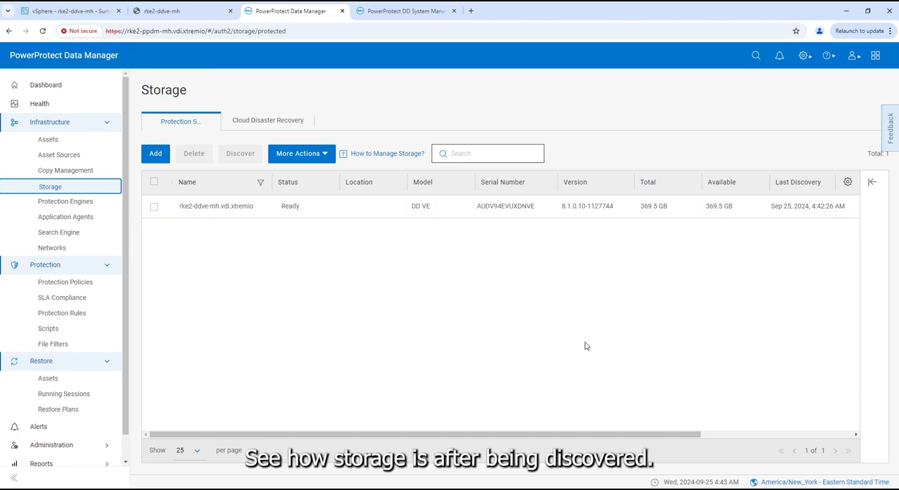
Switch to DD System Manager and check the DD Boost active connections, the user SysDR_rke2-ppdm-mh with DD Boost access, and the MTree list
click(368, 12)
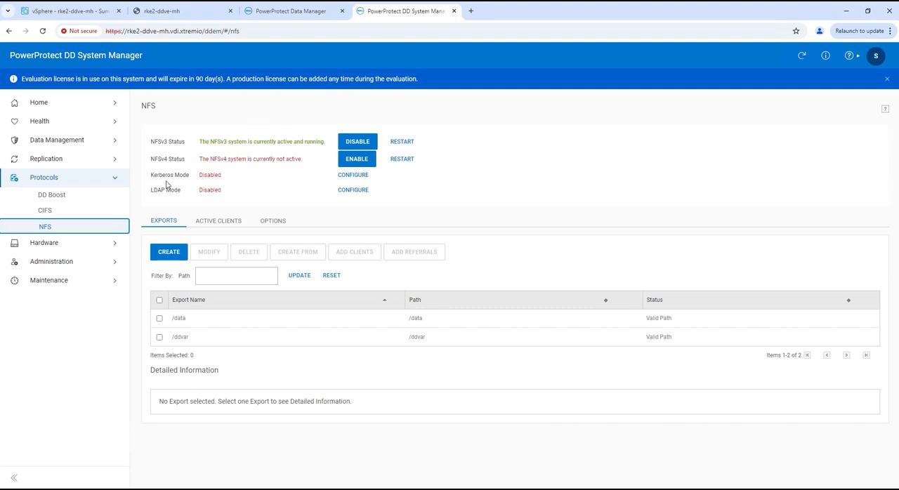
click(47, 196)
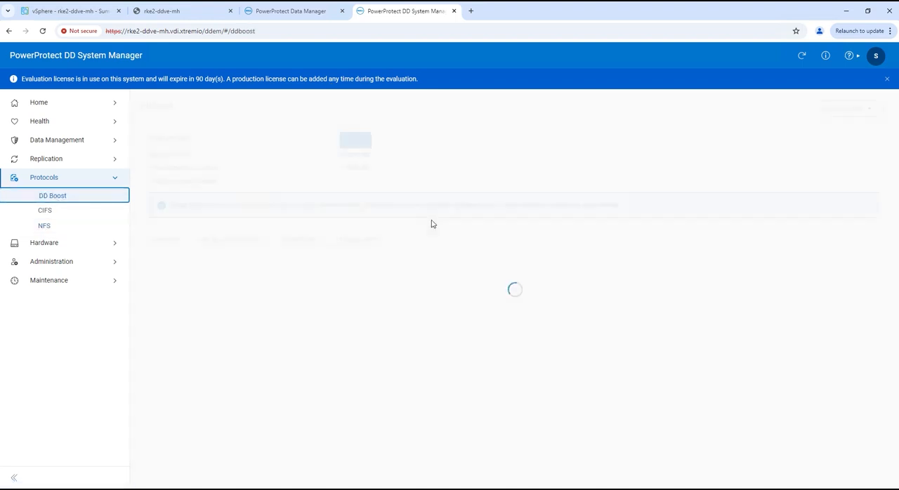
click(238, 242)
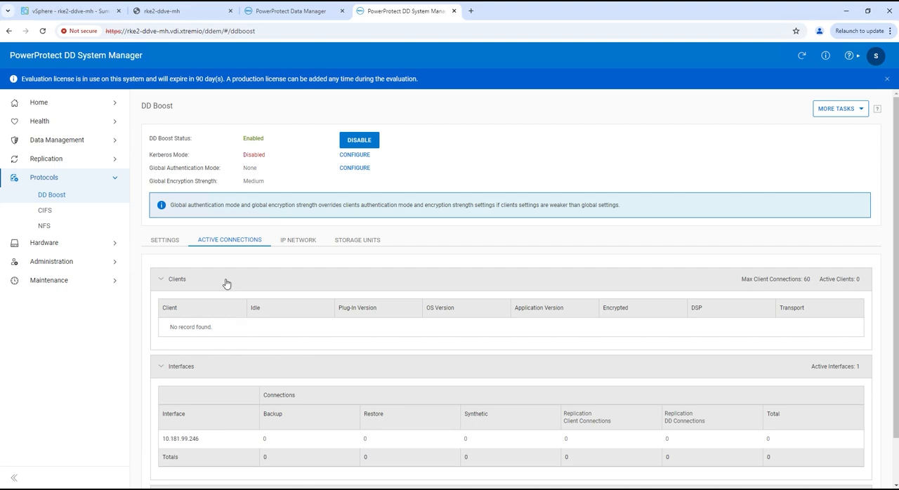
click(168, 241)
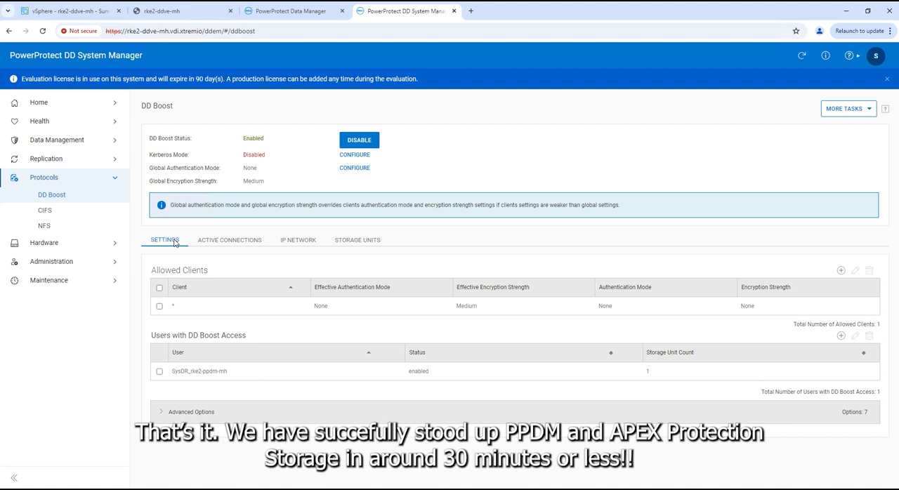
click(159, 371)
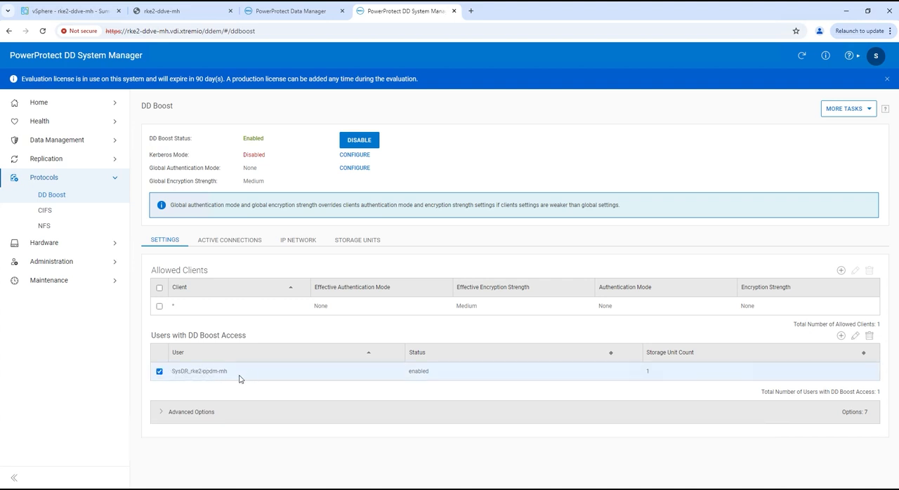
click(83, 141)
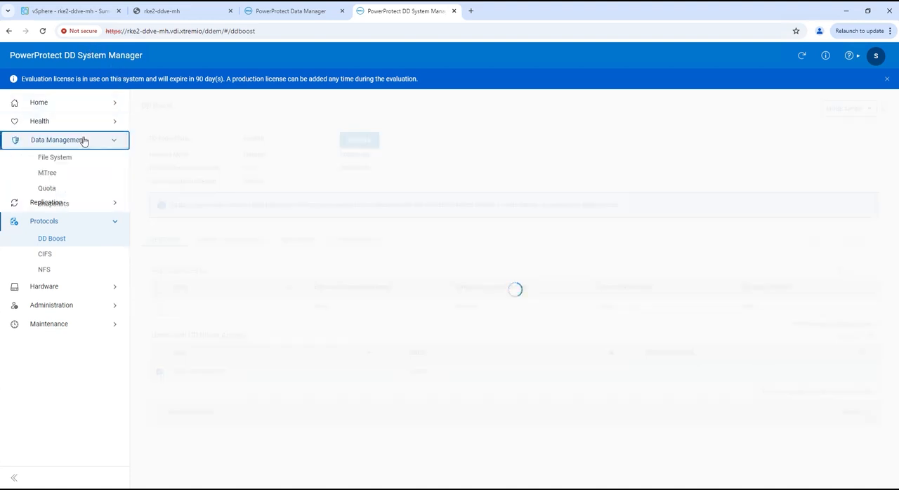
click(49, 173)
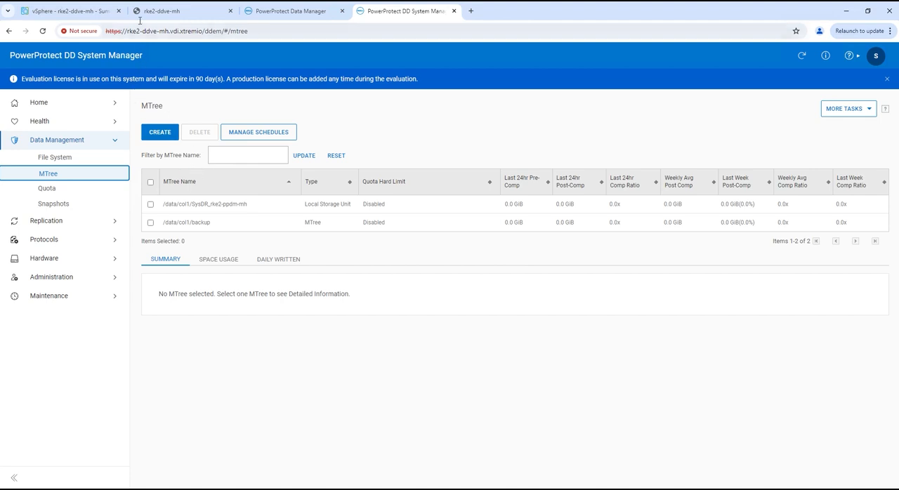
Switch back to PowerProtect Data Manager and check the progress of the system jobs
click(266, 16)
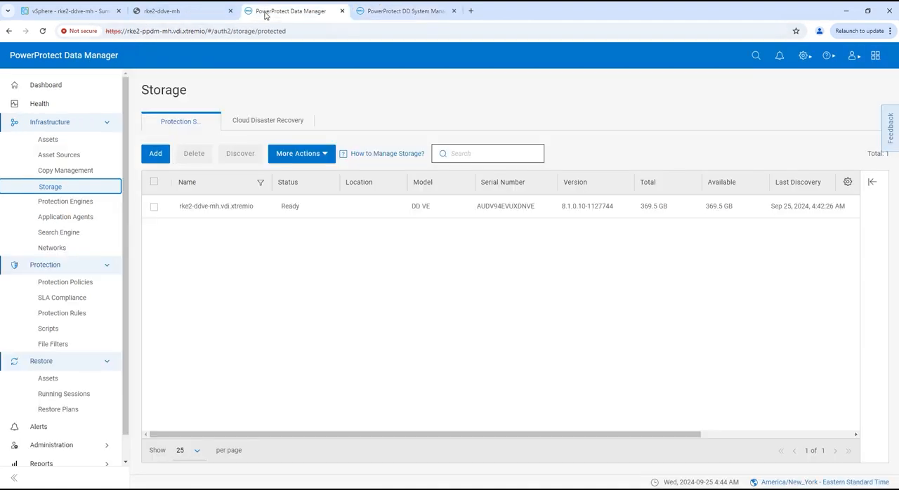
scroll(77, 347, down, 1)
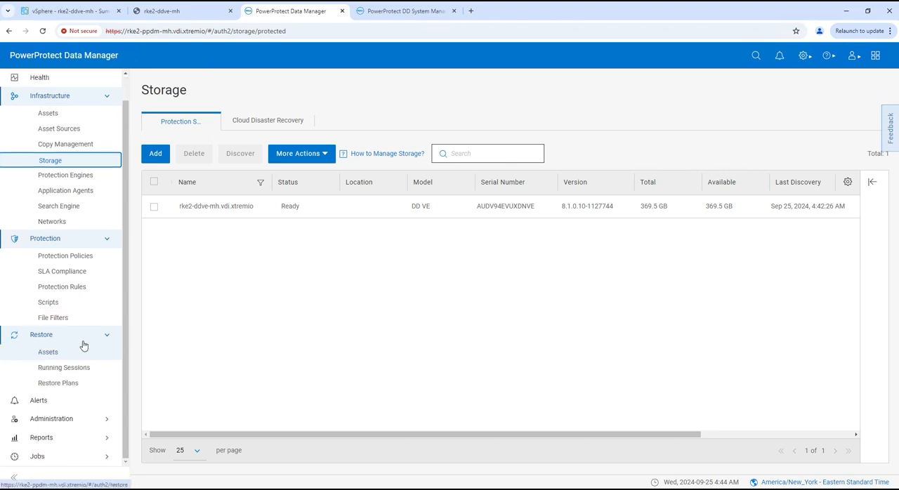
click(51, 457)
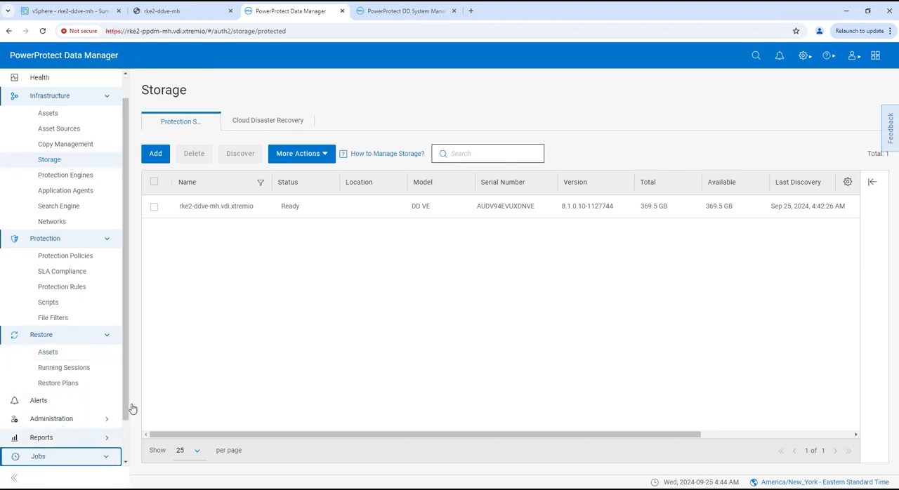
drag(127, 409, 126, 483)
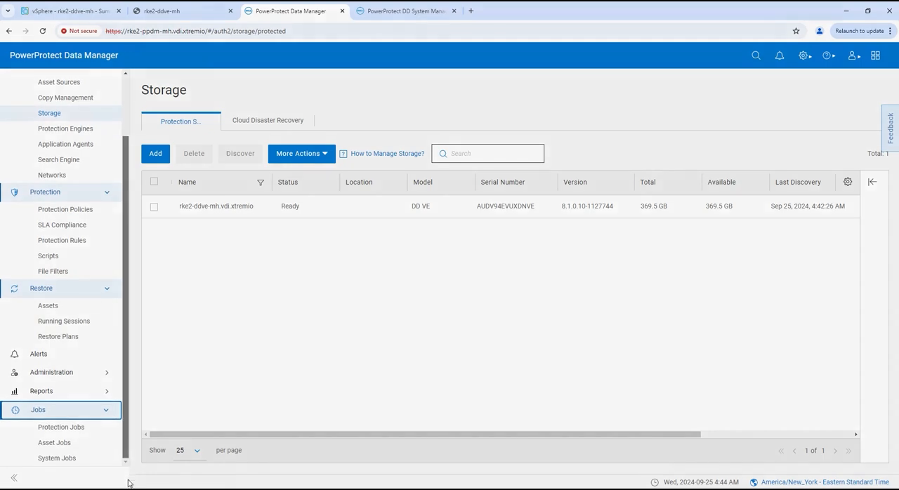
click(70, 459)
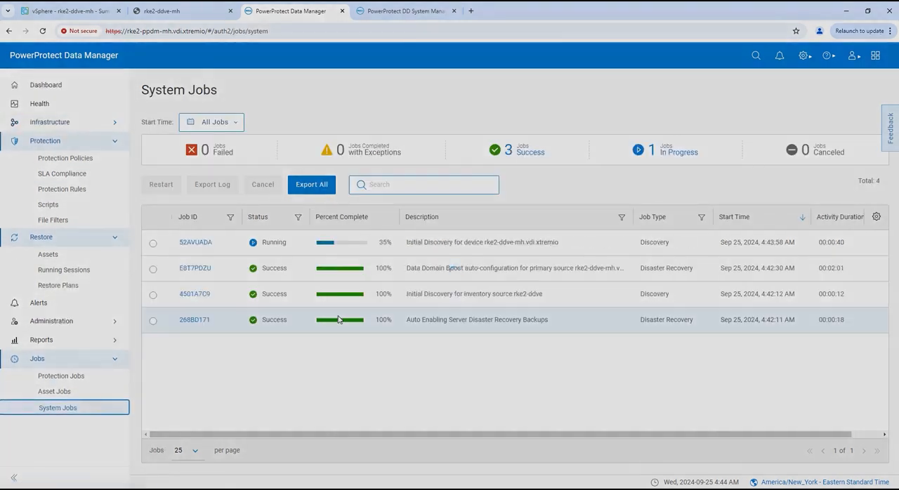